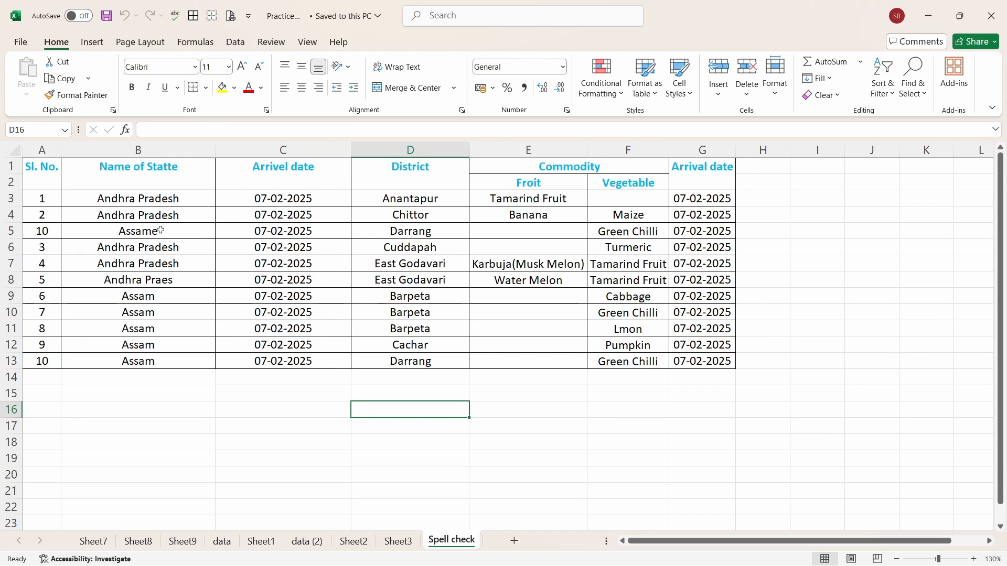
Start a spelling check from cell A1 and autocorrect the headers Statte to State, Arrivel to Arrival and Froit to Fruit
left_click(47, 178)
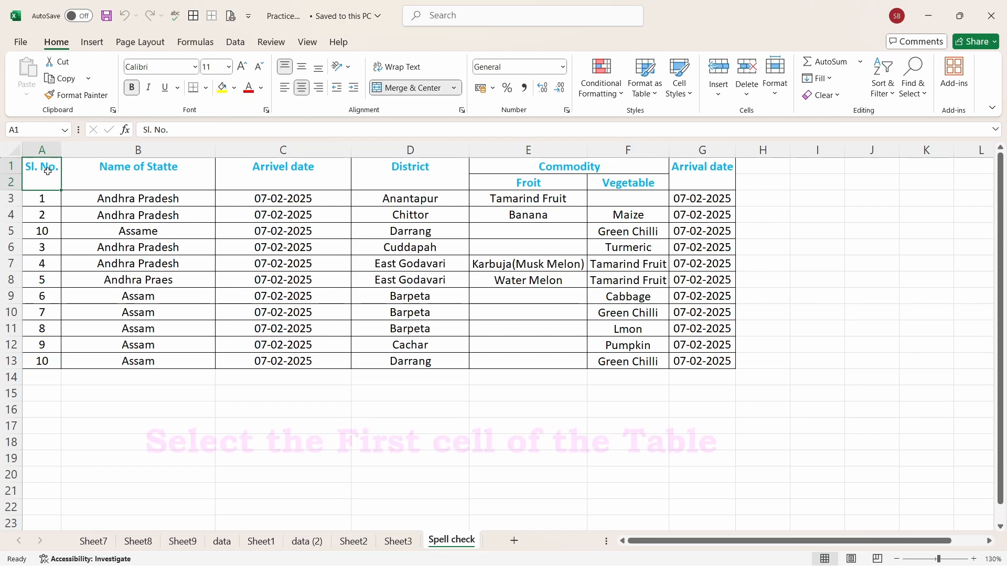
left_click(176, 18)
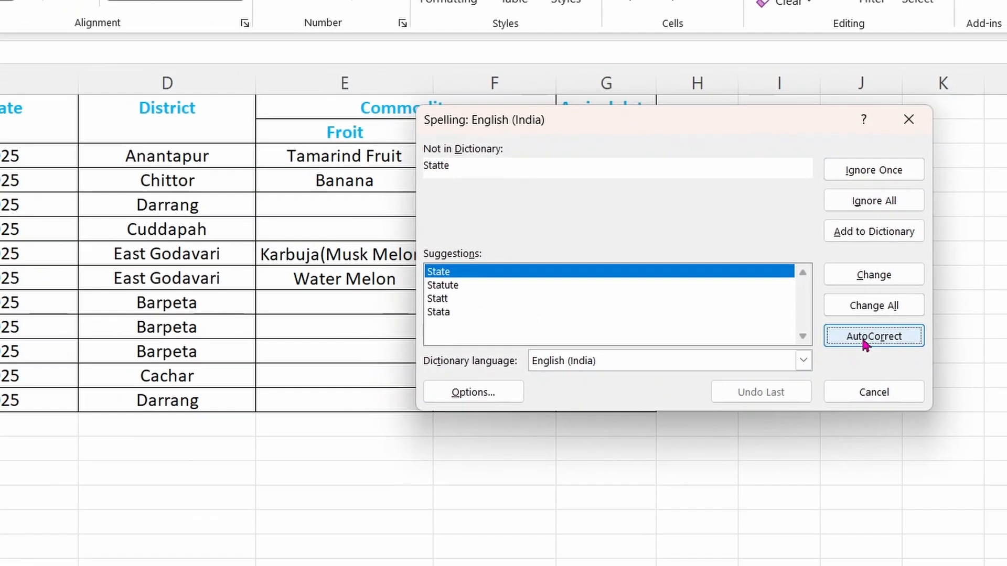
left_click(863, 346)
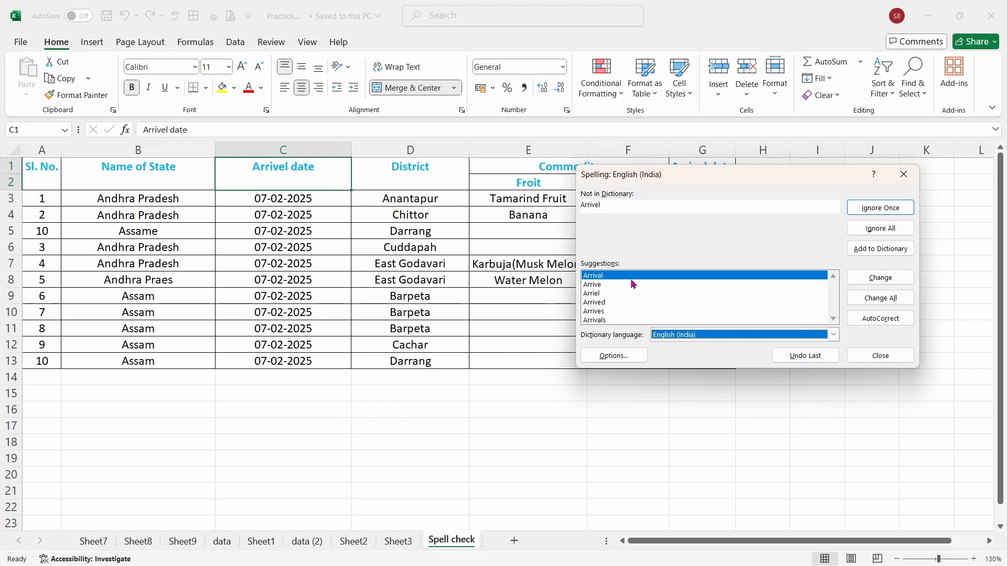
left_click(873, 320)
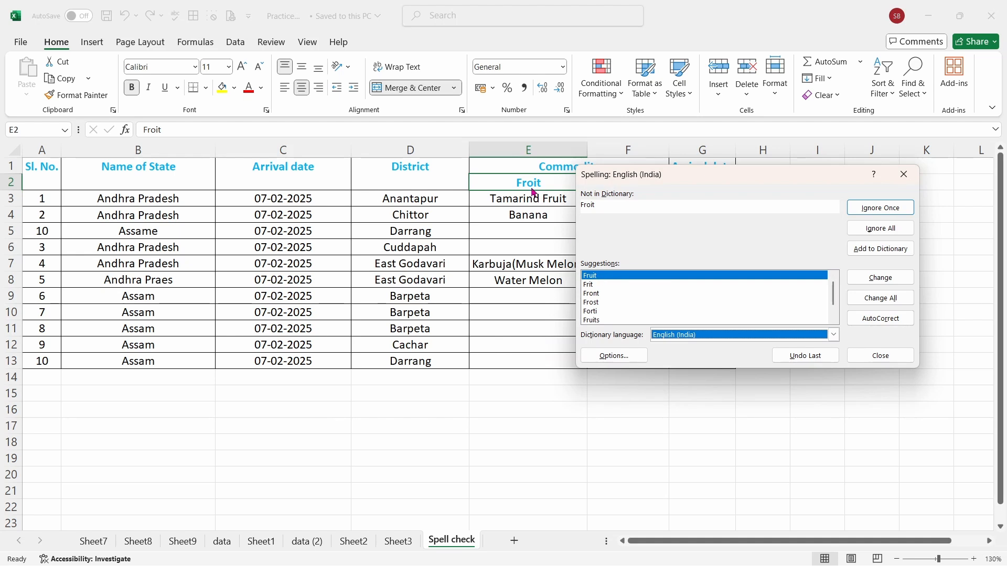
left_click(884, 320)
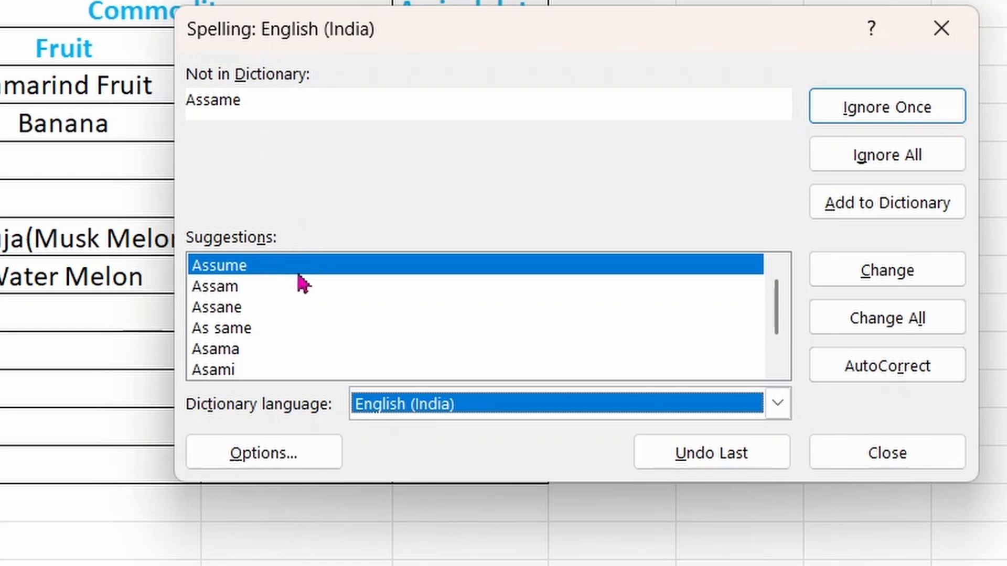
Change the misspelled state name Assame to the suggested spelling Assam
left_click(225, 293)
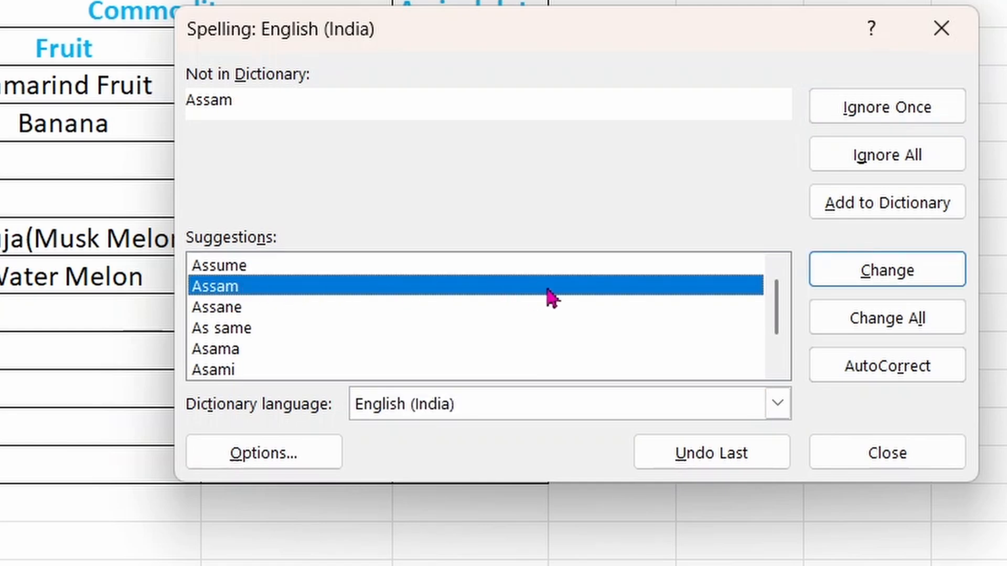
left_click(909, 273)
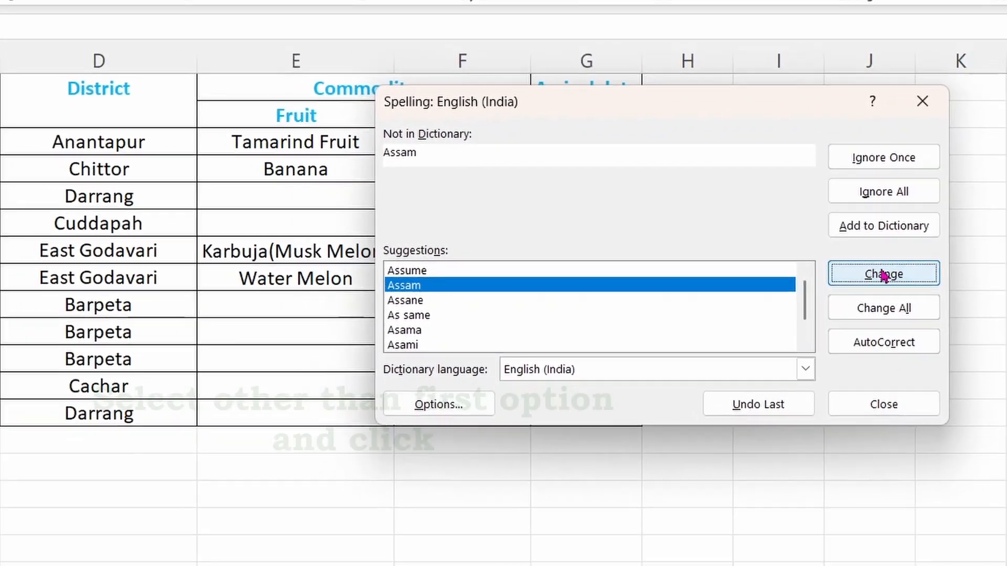
left_click(886, 272)
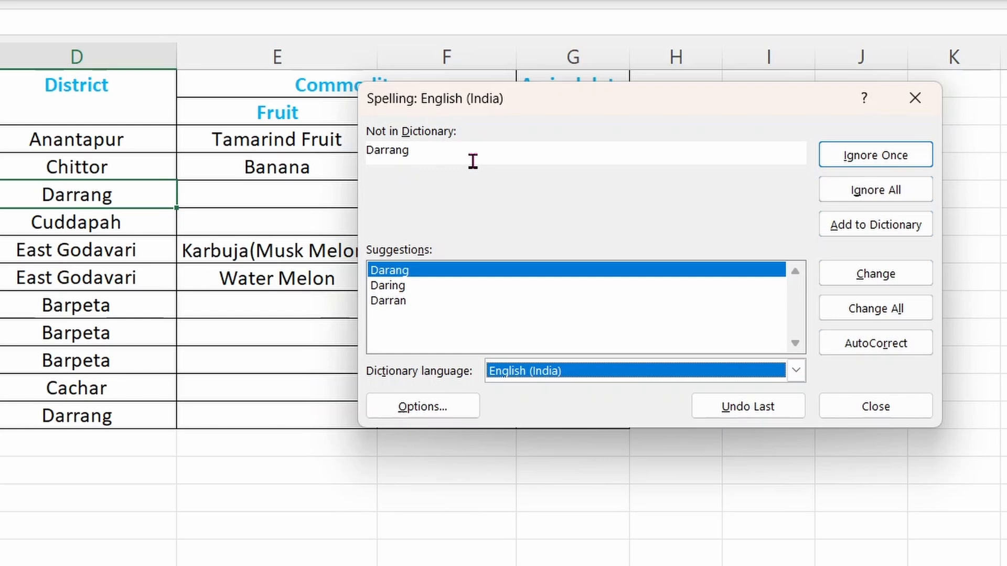
Ignore the flagged words Darrang, Cuddapah and Karbuja once each, moving the spelling dialog off the table
left_click(864, 163)
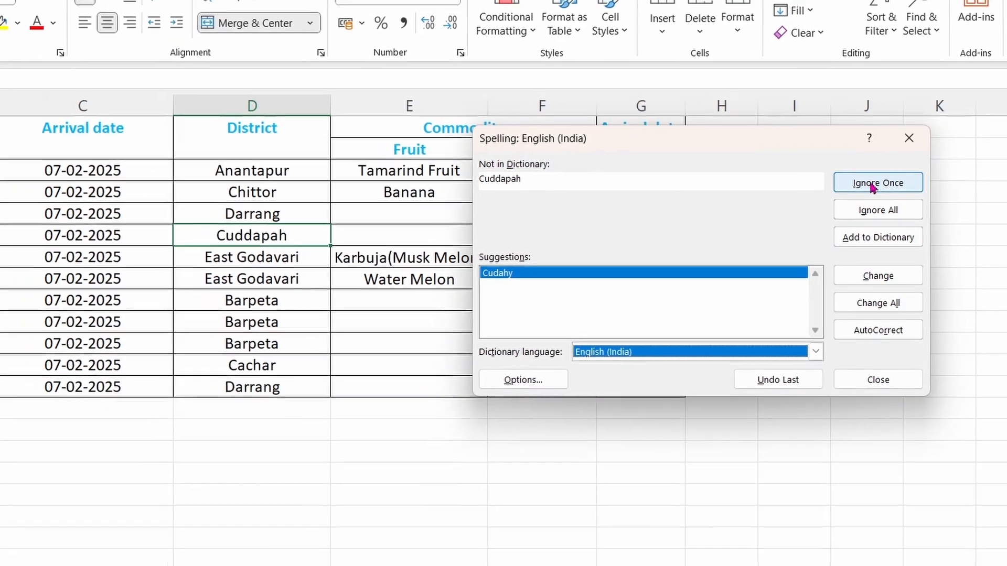
left_click(868, 176)
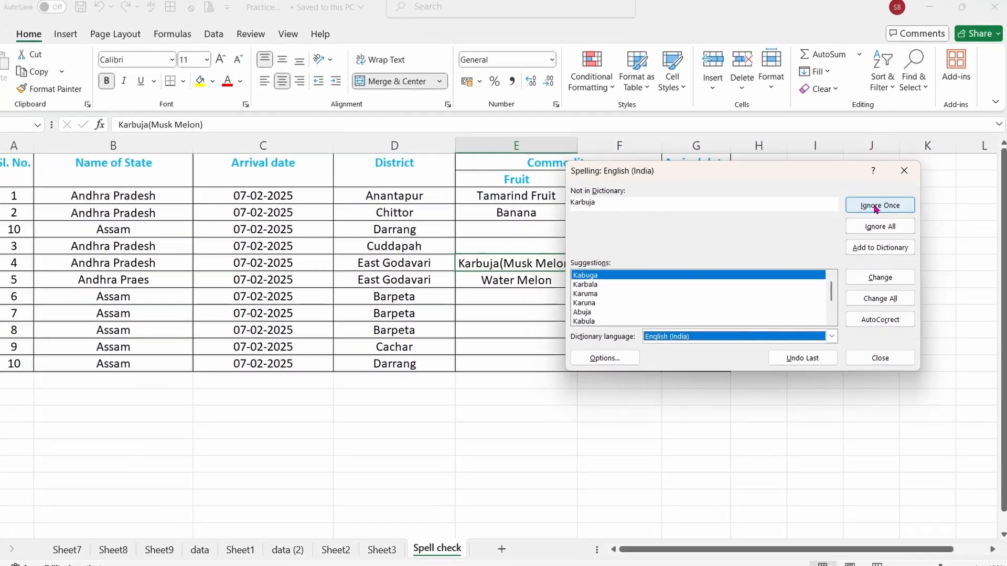
left_click_drag(744, 179, 692, 178)
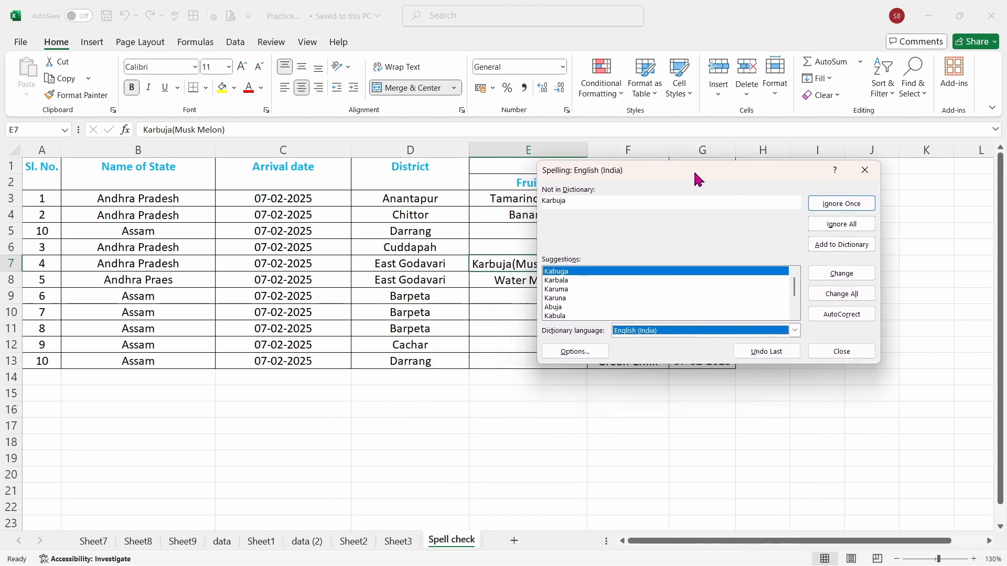
left_click_drag(631, 173, 407, 333)
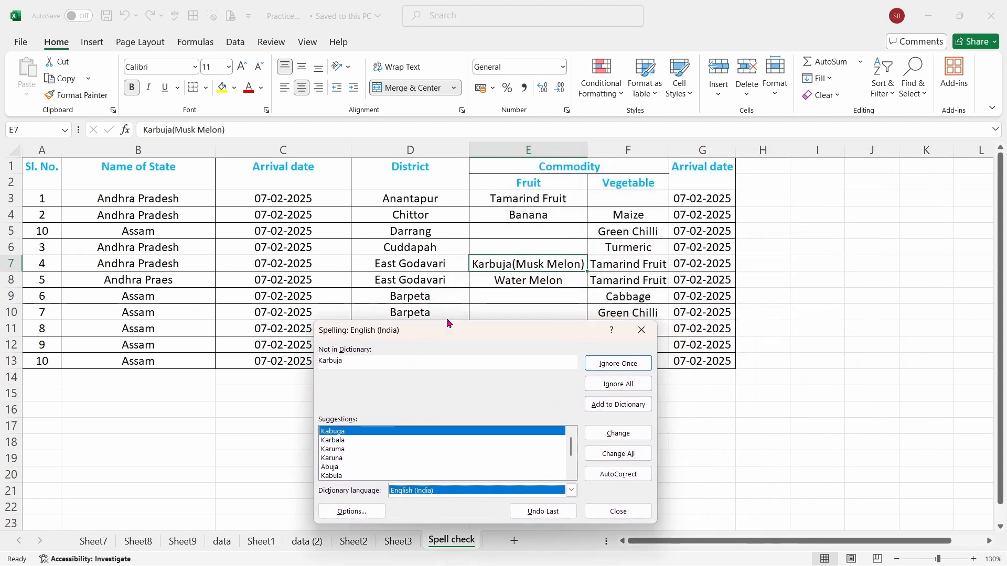
left_click(626, 369)
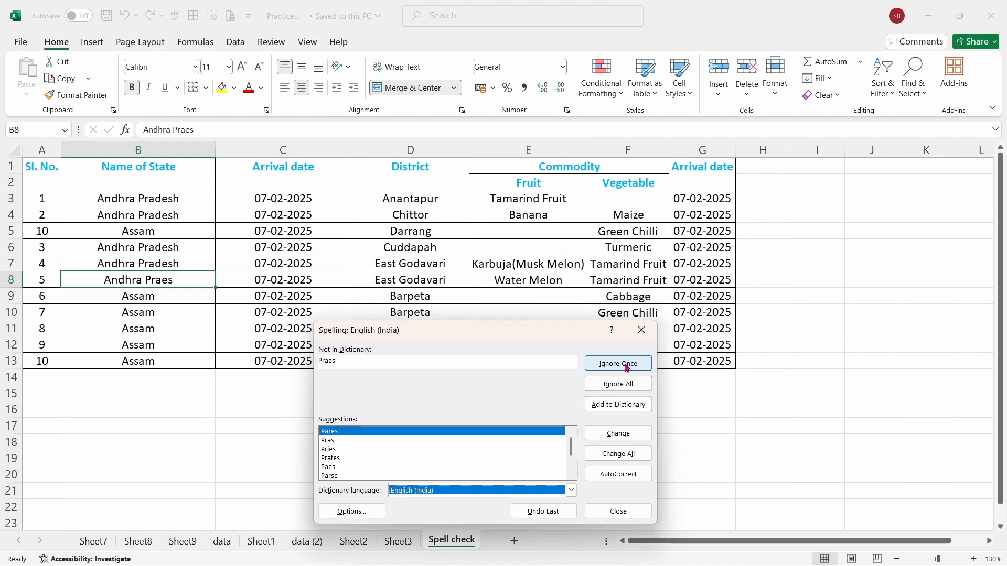
Correct the flagged word Praes in the state column by entering Pradesh as the replacement
left_click_drag(522, 338, 620, 201)
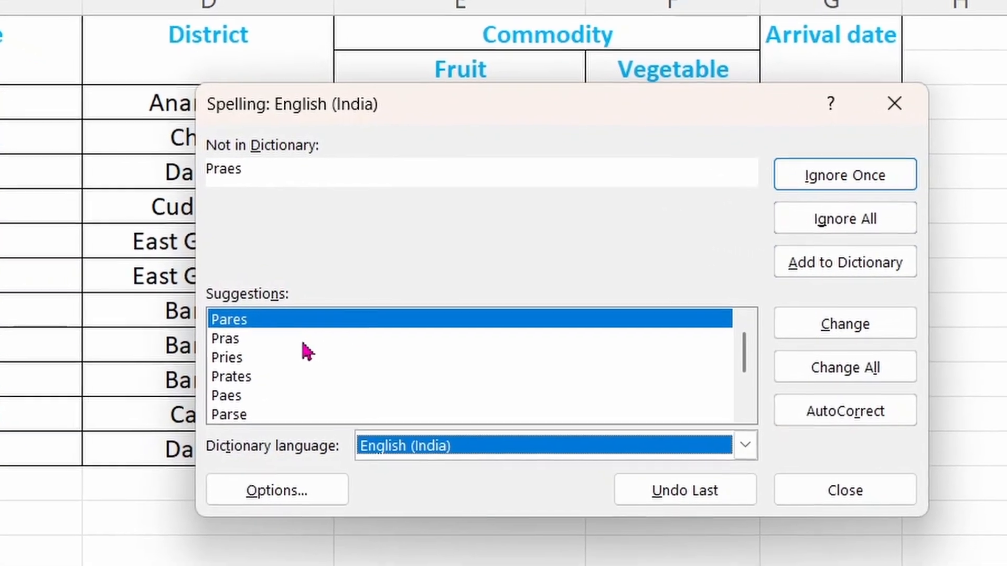
mouse_move(755, 359)
left_mouse_down()
mouse_move(758, 414)
mouse_move(766, 359)
left_mouse_up()
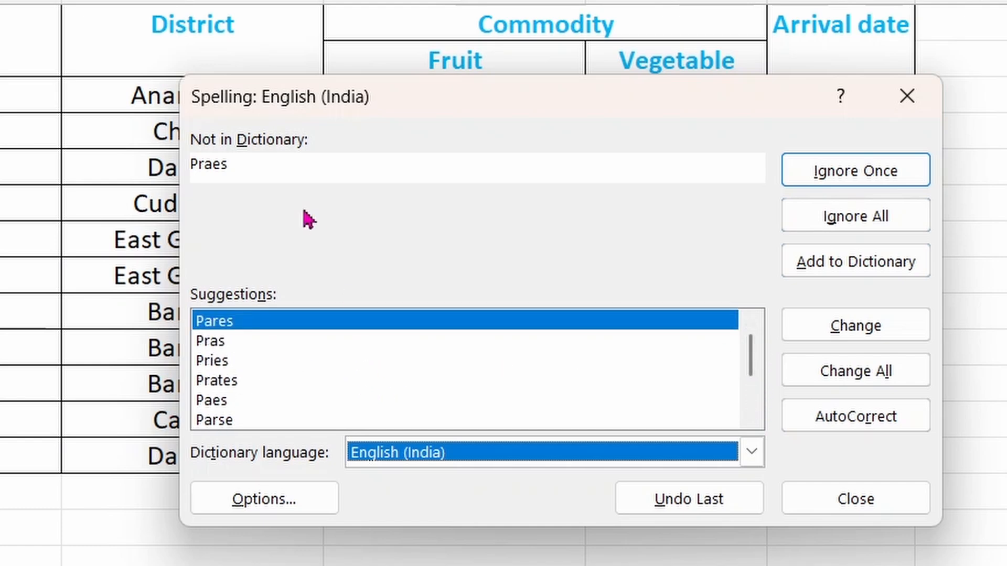
left_click(216, 166)
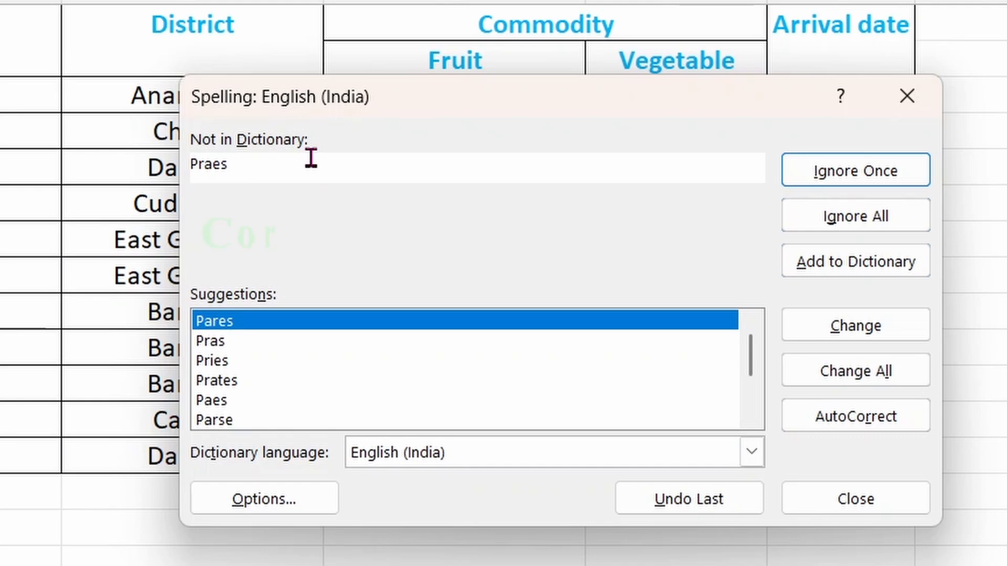
type("des")
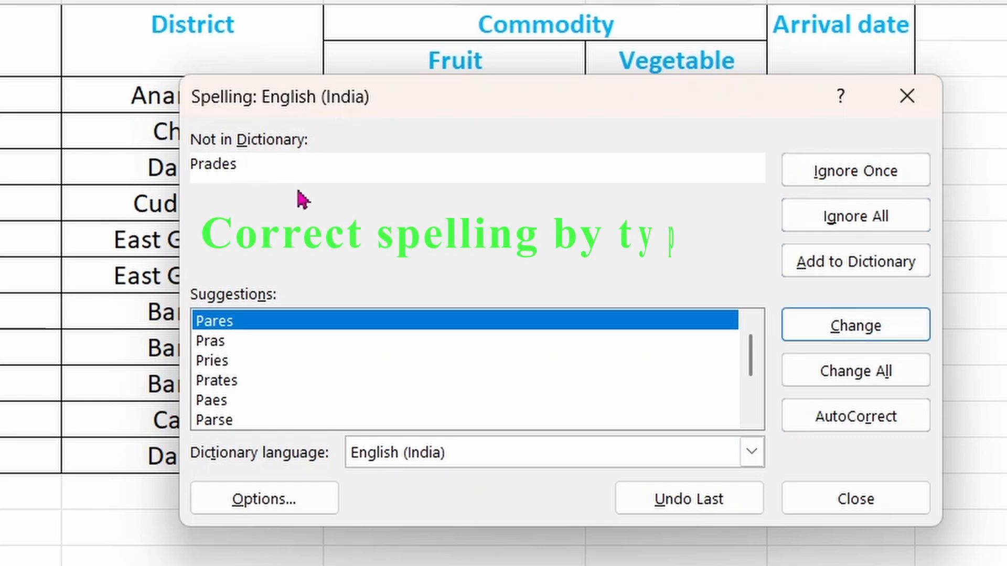
type("h")
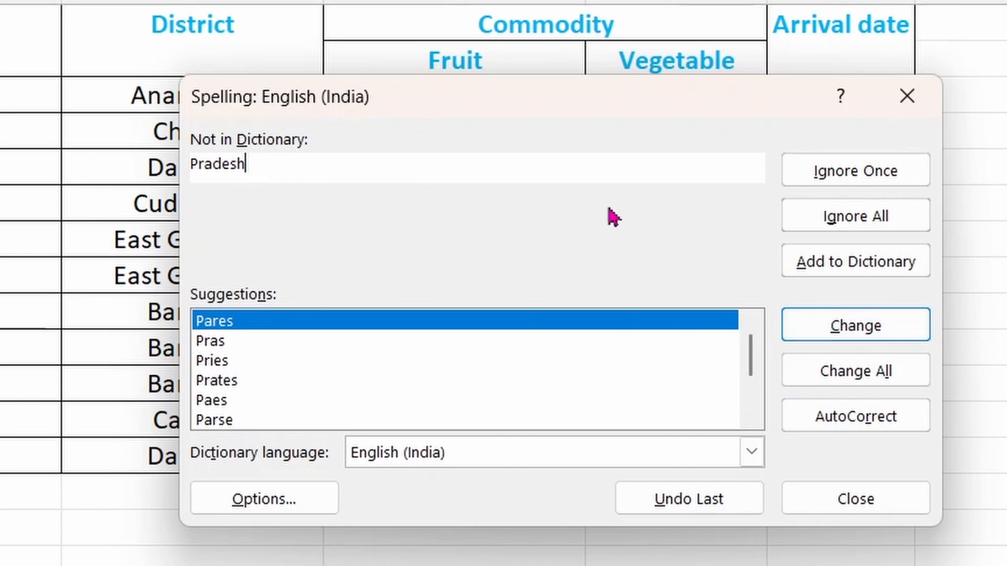
left_click(873, 334)
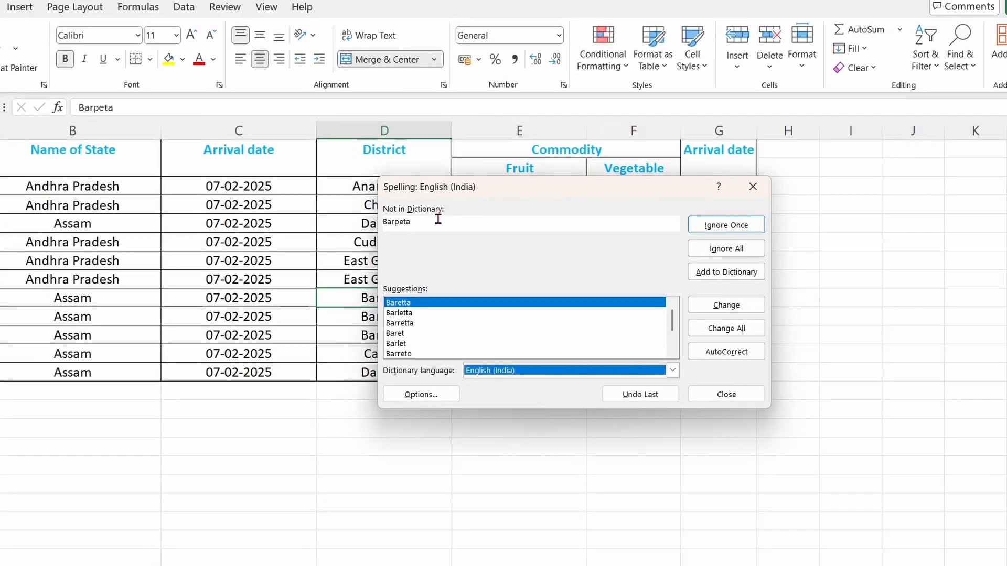
Ignore each of the three flagged occurrences of Barpeta in the District column
left_click_drag(449, 191, 507, 186)
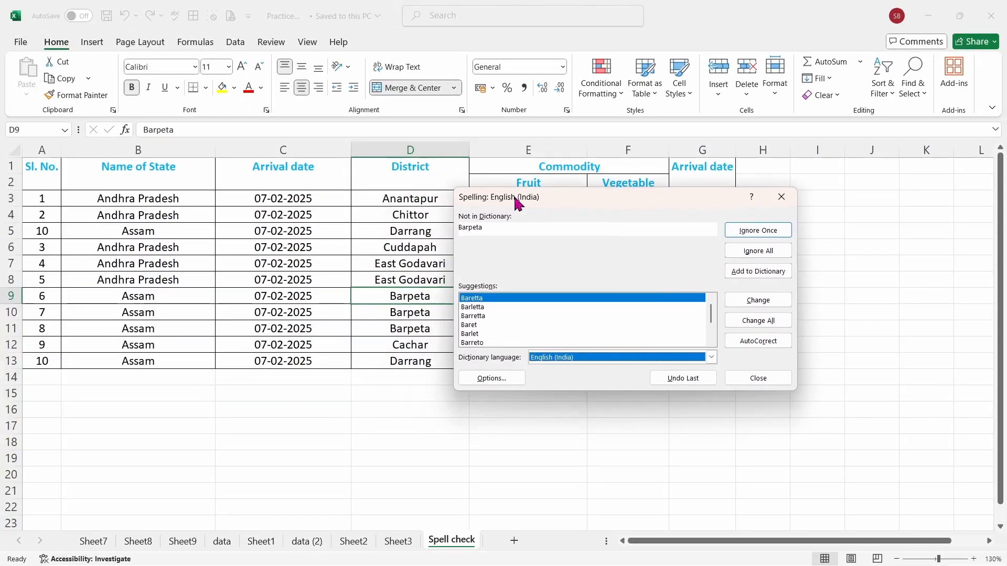
left_click(759, 234)
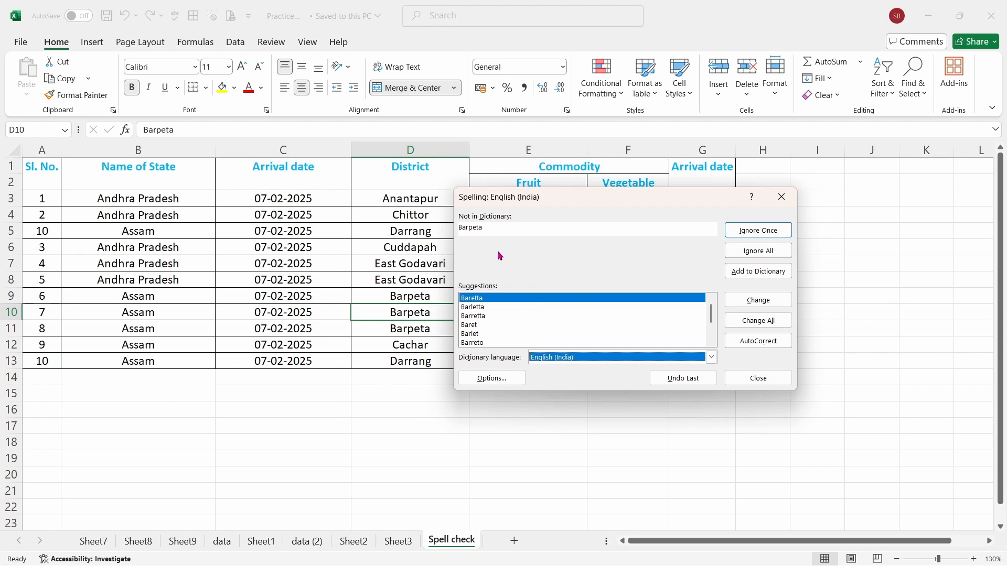
left_click(763, 233)
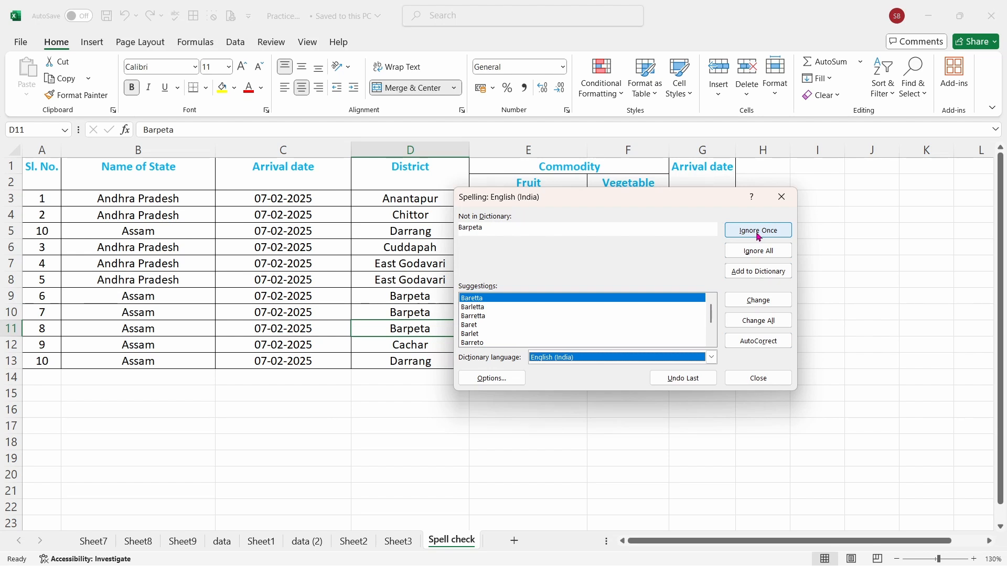
left_click(758, 234)
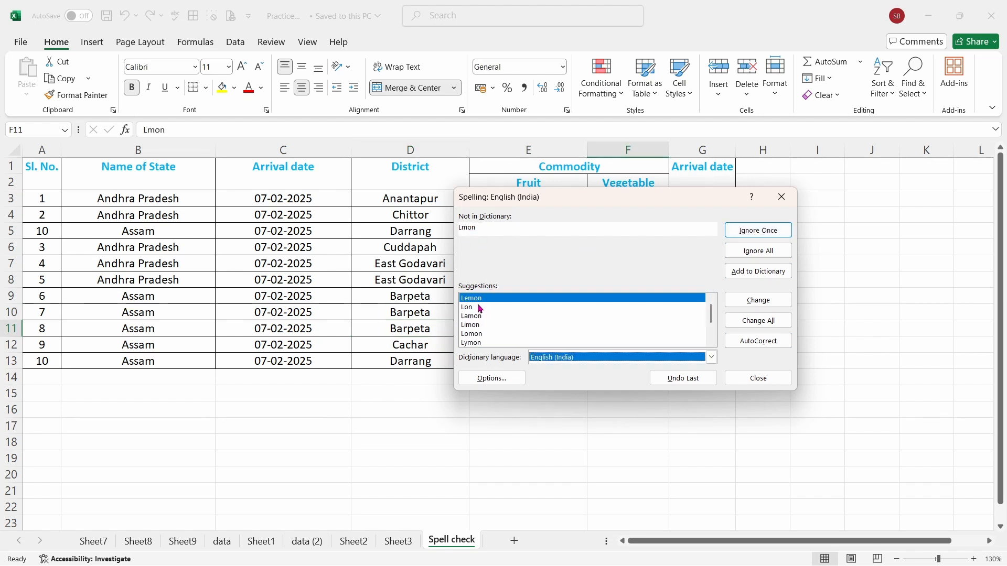
Autocorrect Lmon to Lemon in the Vegetable column, and finish the spelling check by ignoring Cachar and the last Darrang
left_click_drag(525, 199, 315, 148)
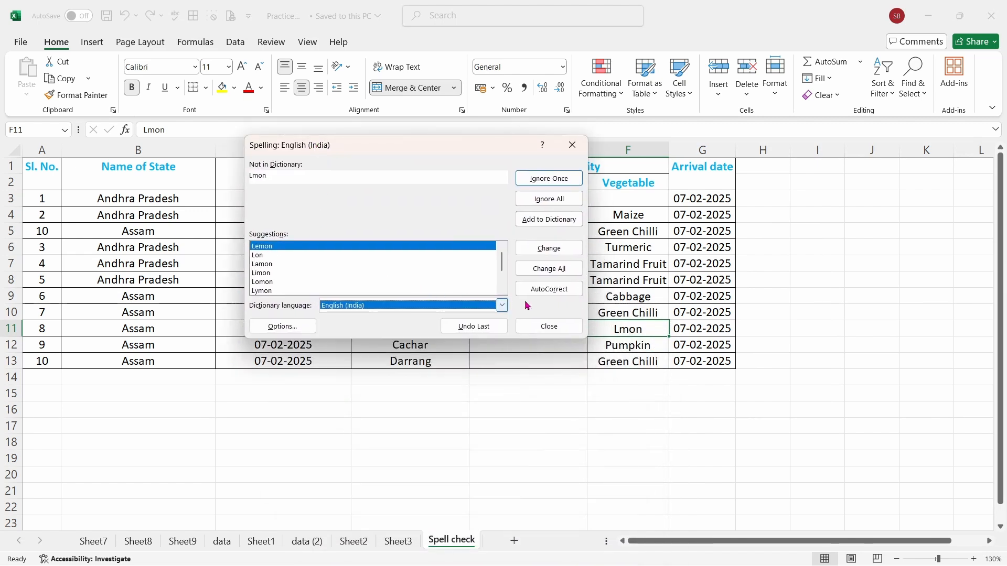
left_click(551, 294)
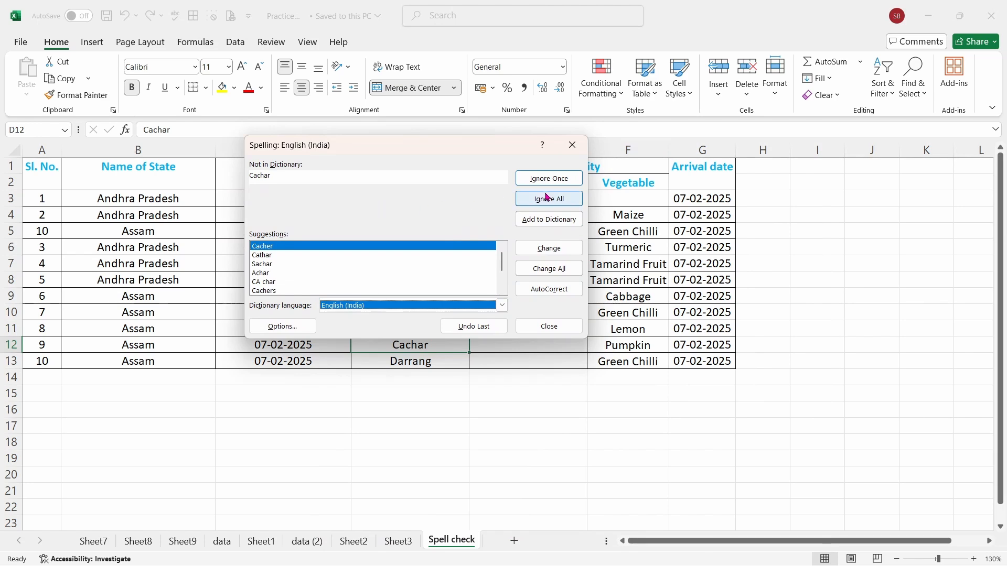
left_click(569, 181)
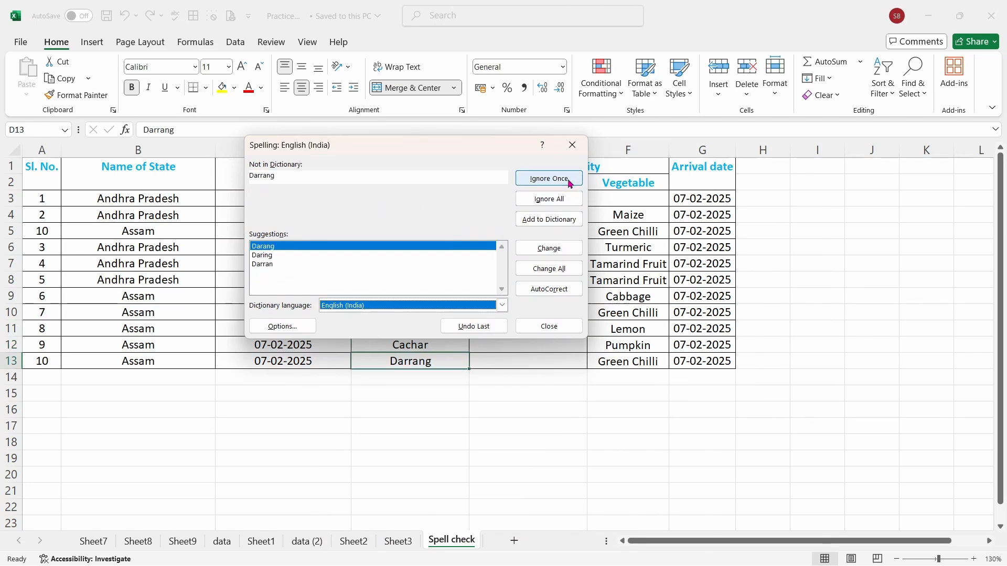
left_click(569, 180)
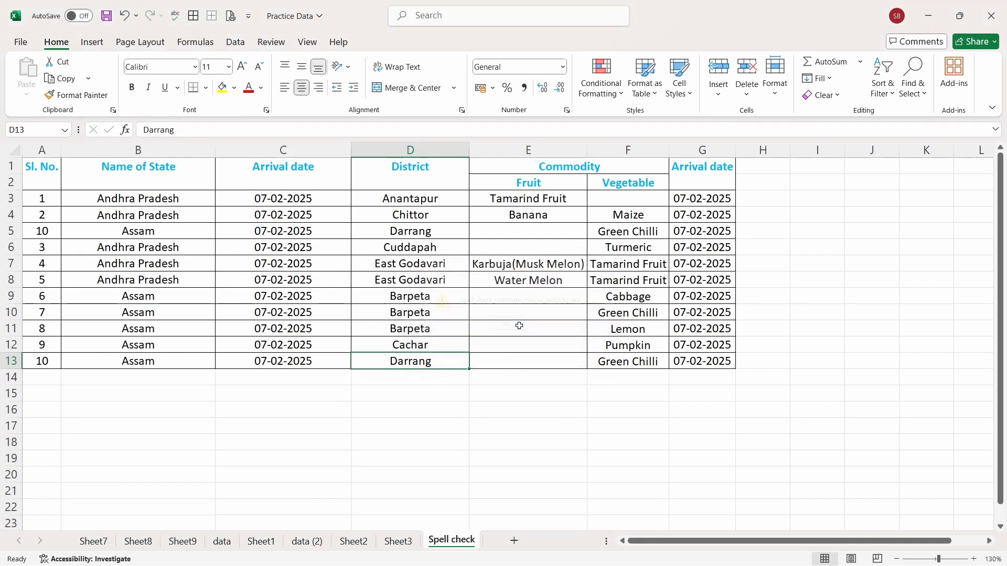
left_click(522, 329)
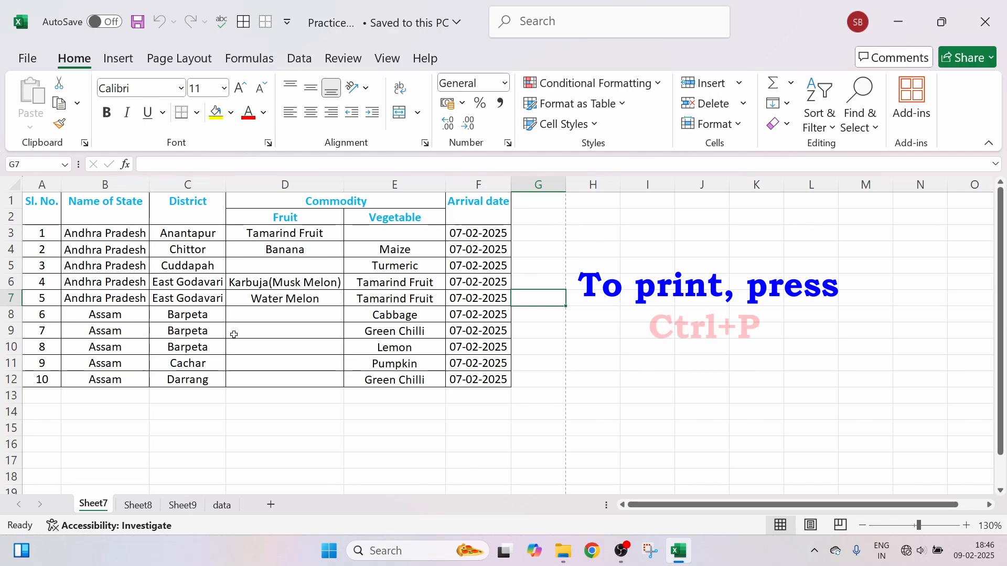
View the print preview of Sheet7 and return to the worksheet
key("ctrl+p")
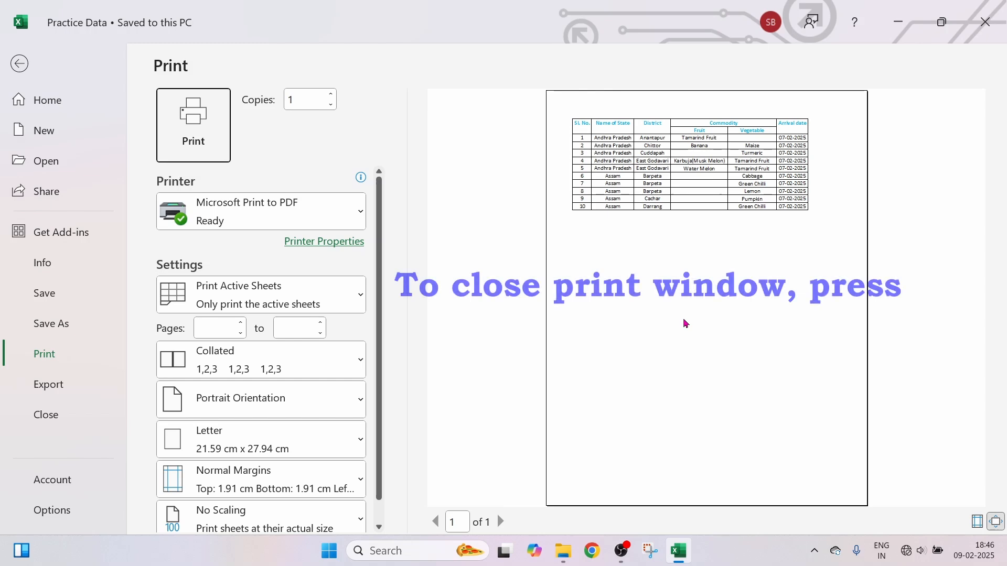
key("Escape")
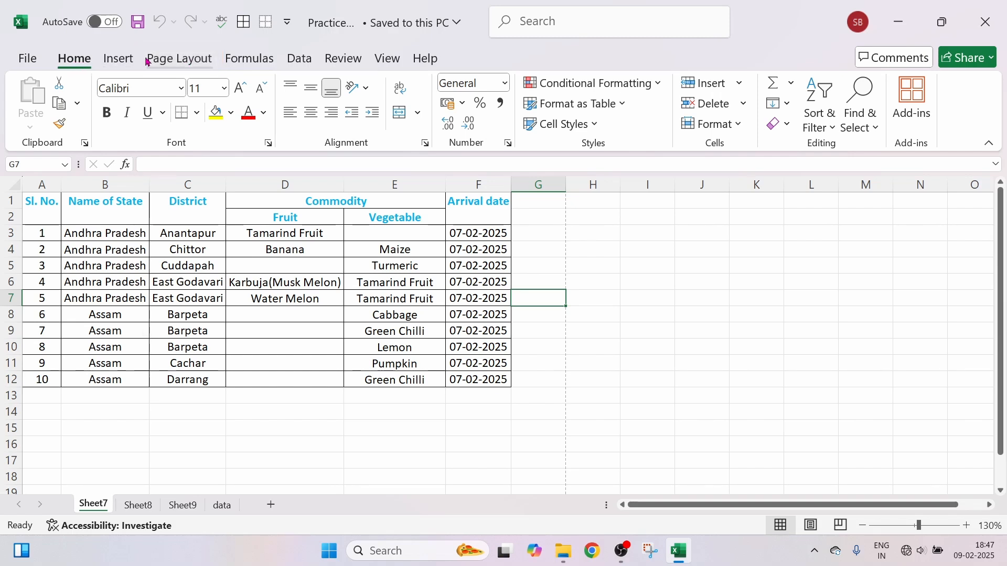
Open the full Page Setup options, try Landscape orientation and set it back to Portrait
left_click(197, 61)
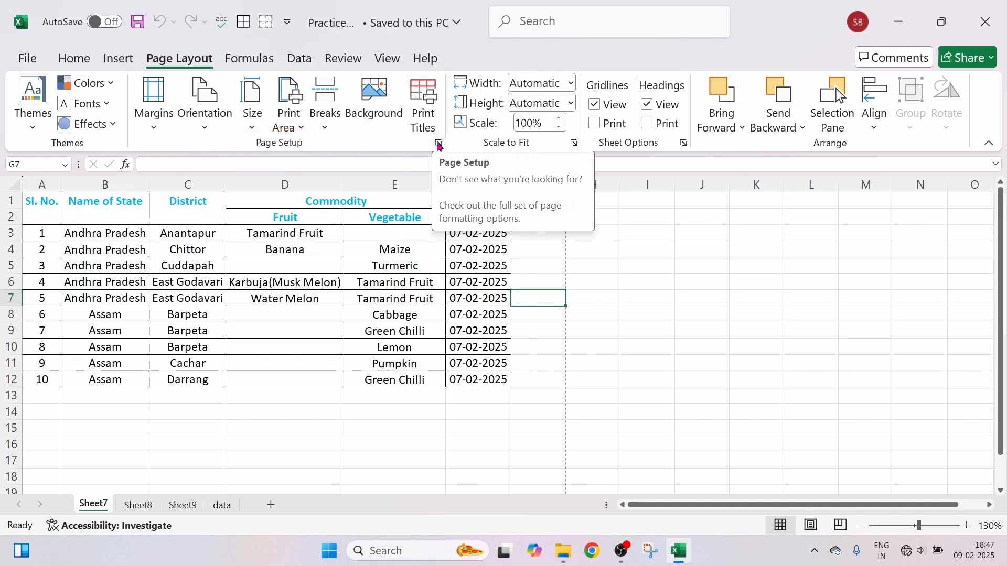
left_click(439, 144)
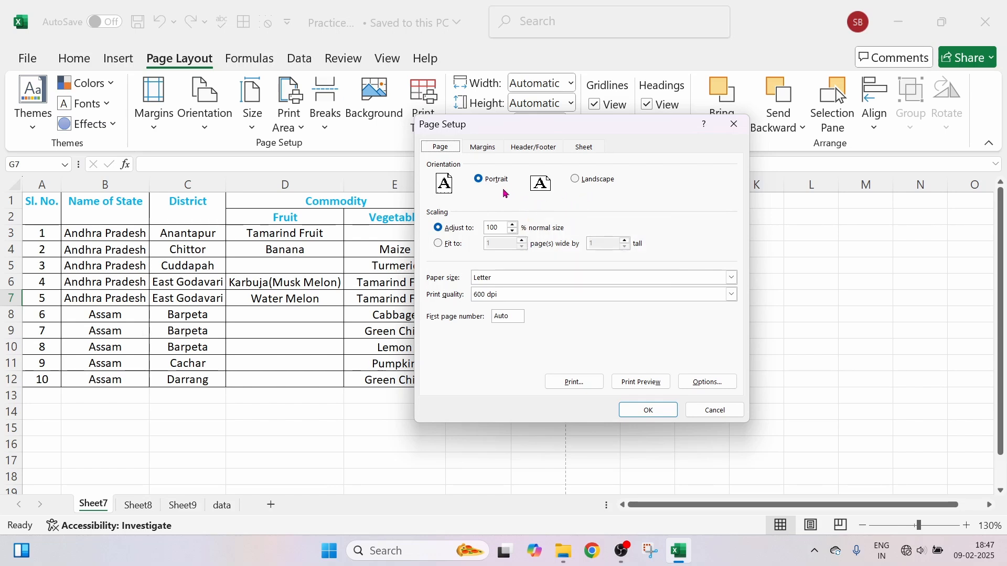
left_click(583, 182)
left_click(501, 182)
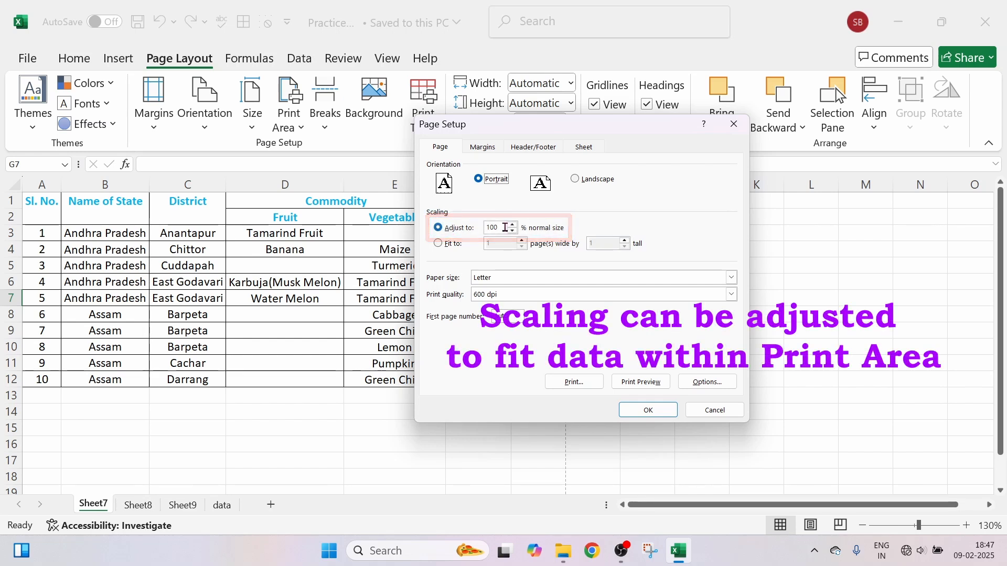
Set the paper size to A4, view the resulting print preview and return to the worksheet
left_click(513, 282)
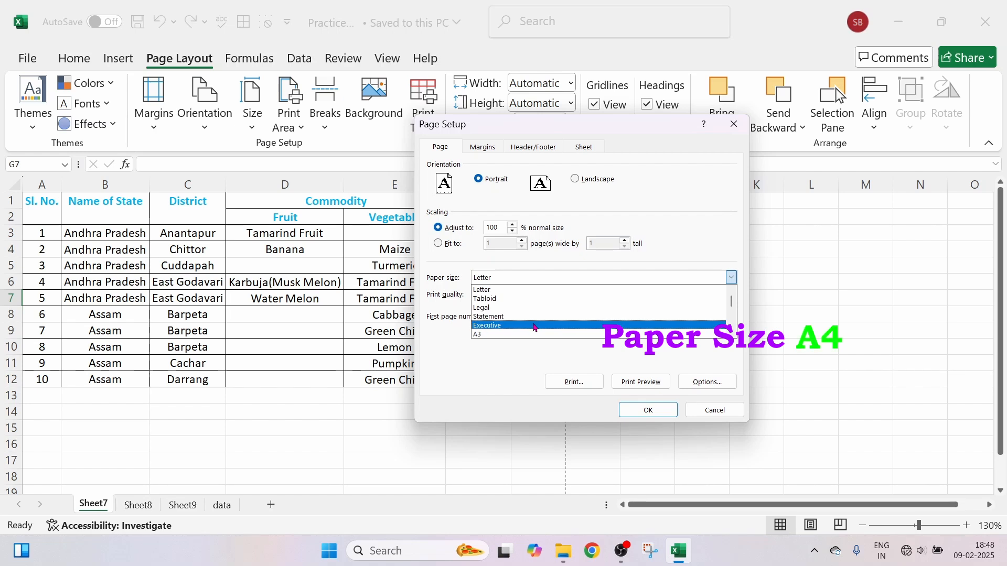
scroll(534, 328, "down", 2)
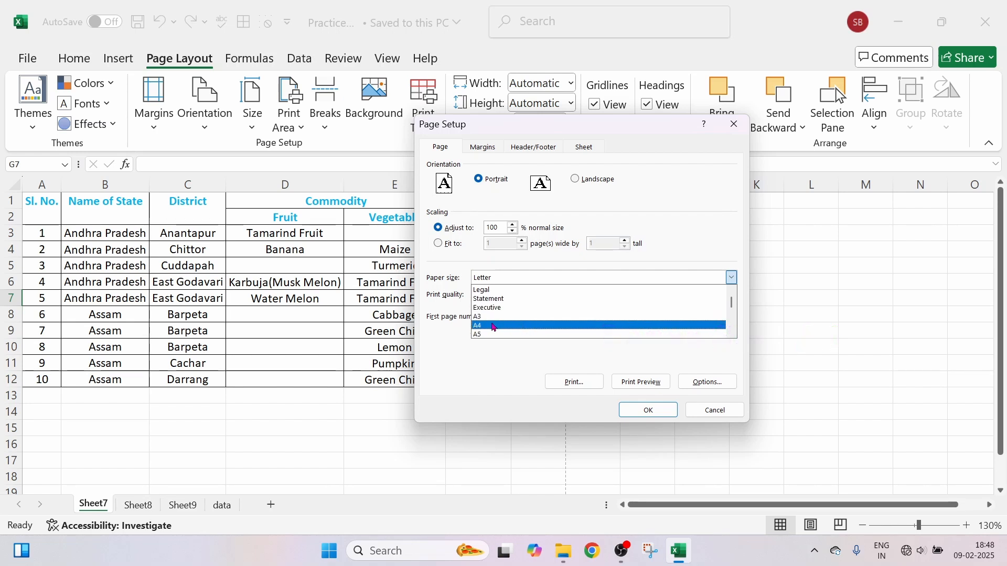
left_click(492, 325)
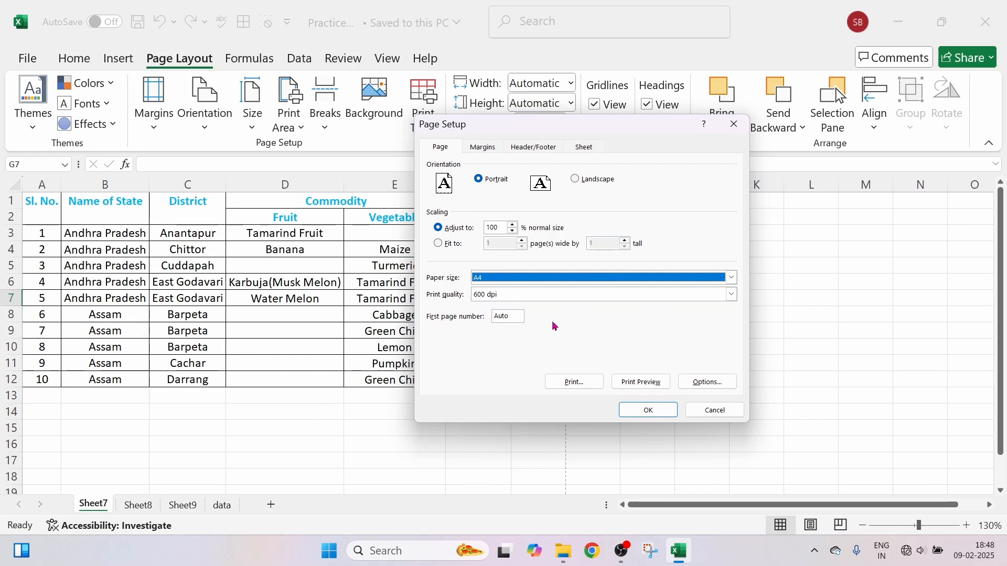
left_click(642, 384)
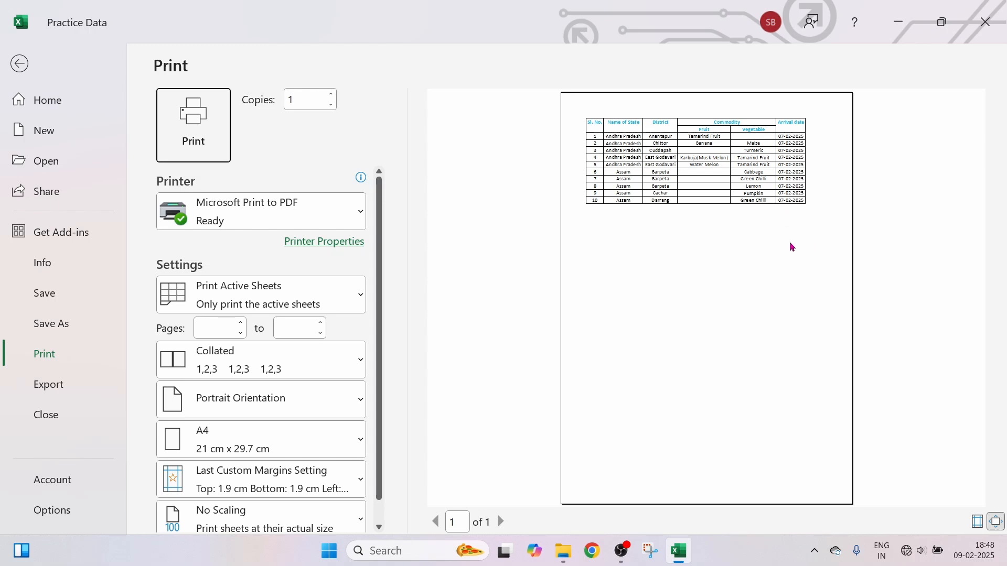
key("Escape")
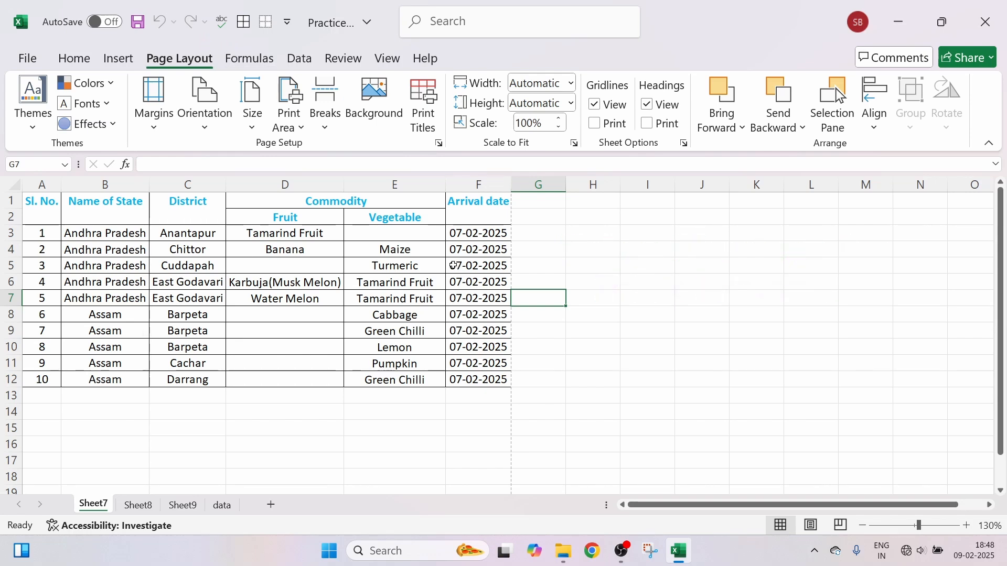
left_click(290, 25)
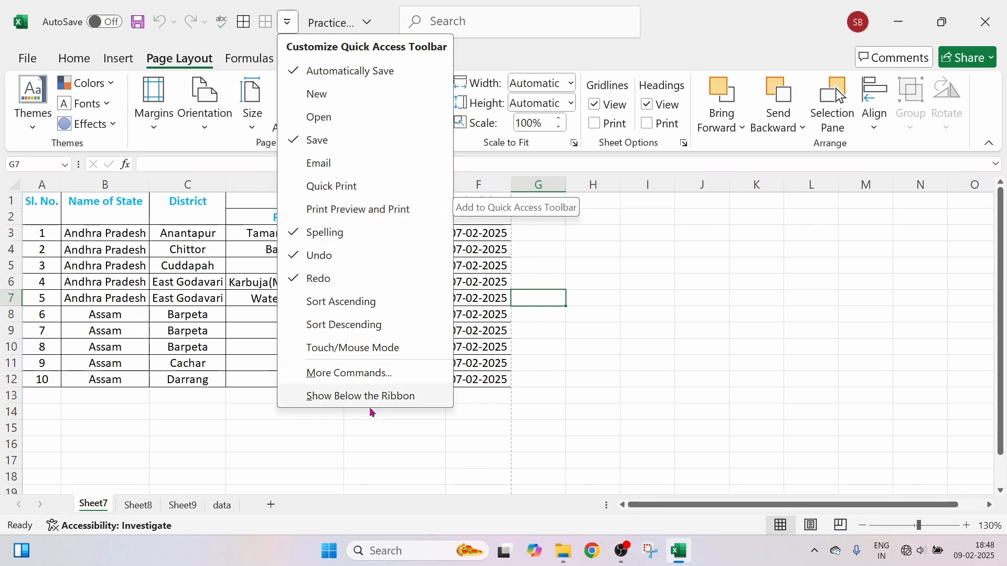
left_click(354, 373)
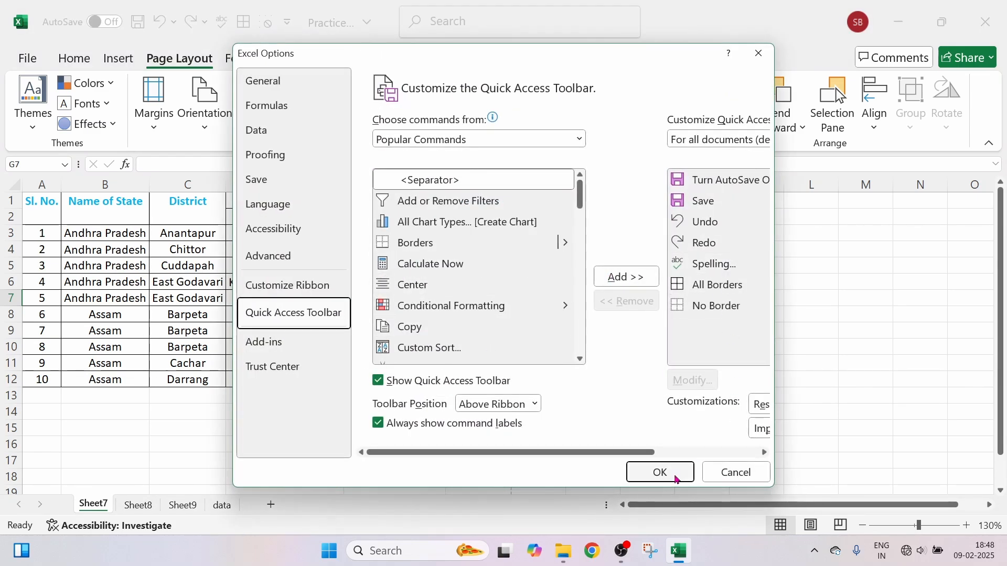
left_click(726, 476)
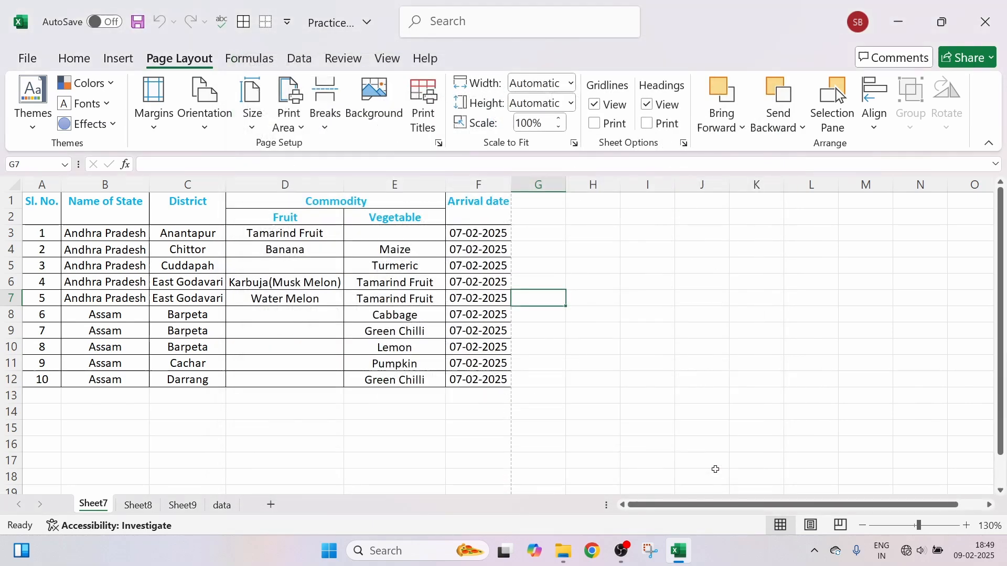
Add the Print Preview and Print command to the Quick Access Toolbar and select the empty cell D15
left_click(294, 30)
left_click(322, 209)
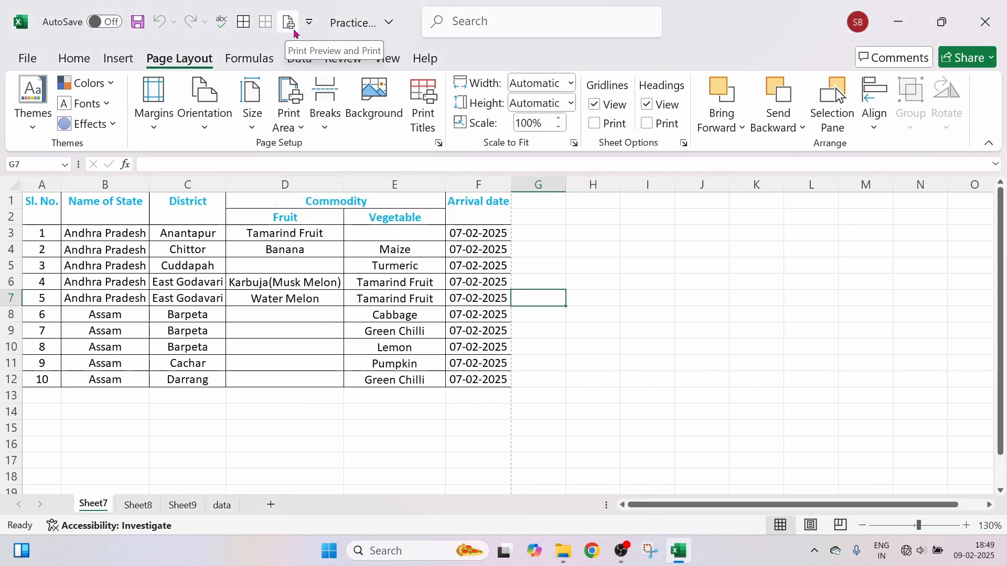
left_click(299, 427)
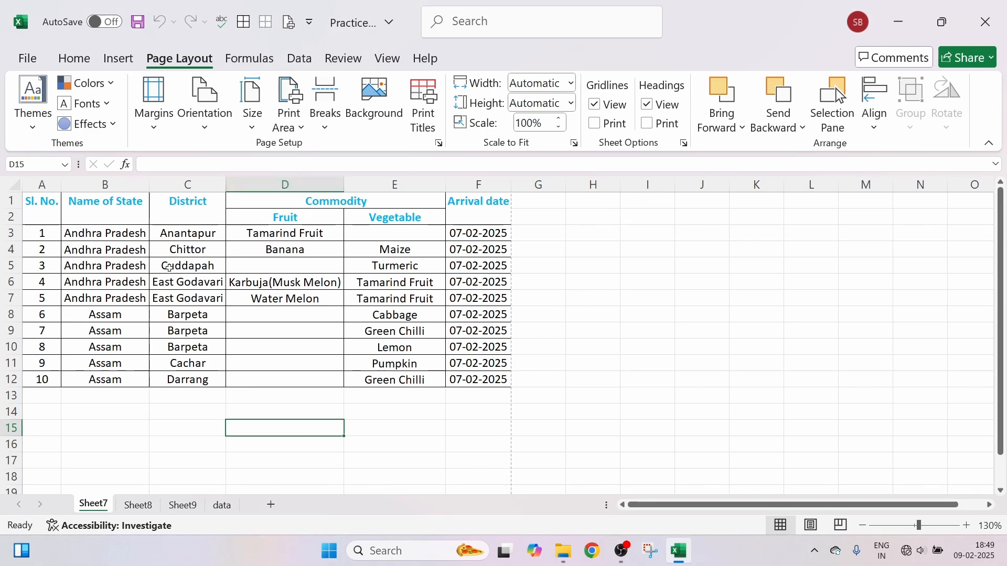
Open the print preview and set the page range to print from 1 to 3
left_click(289, 24)
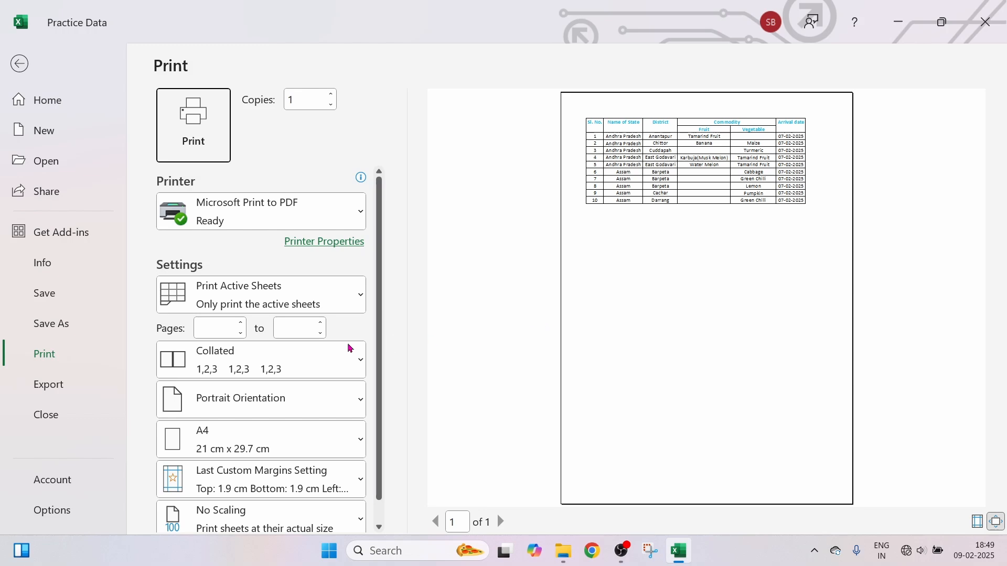
left_click(240, 323)
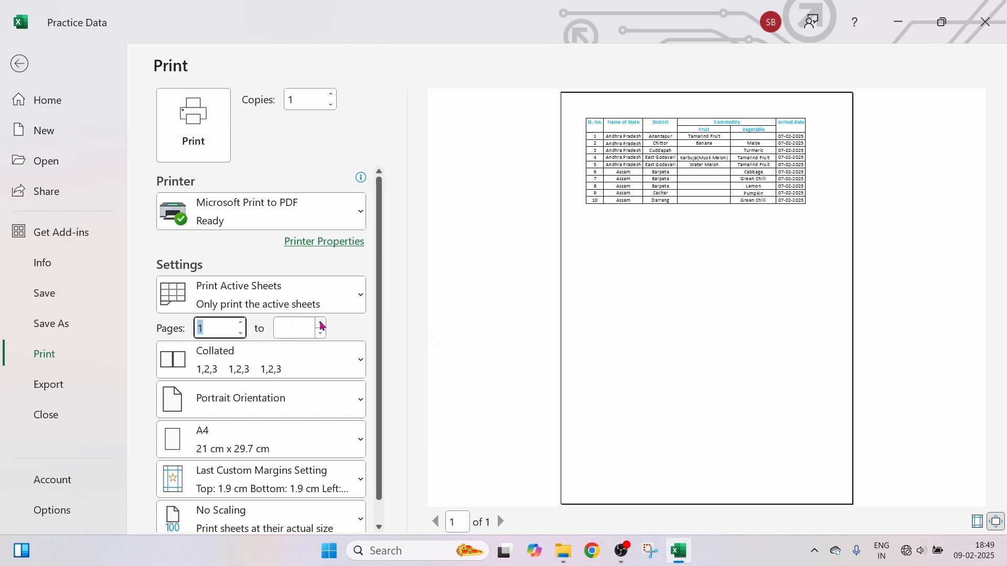
left_click(321, 323)
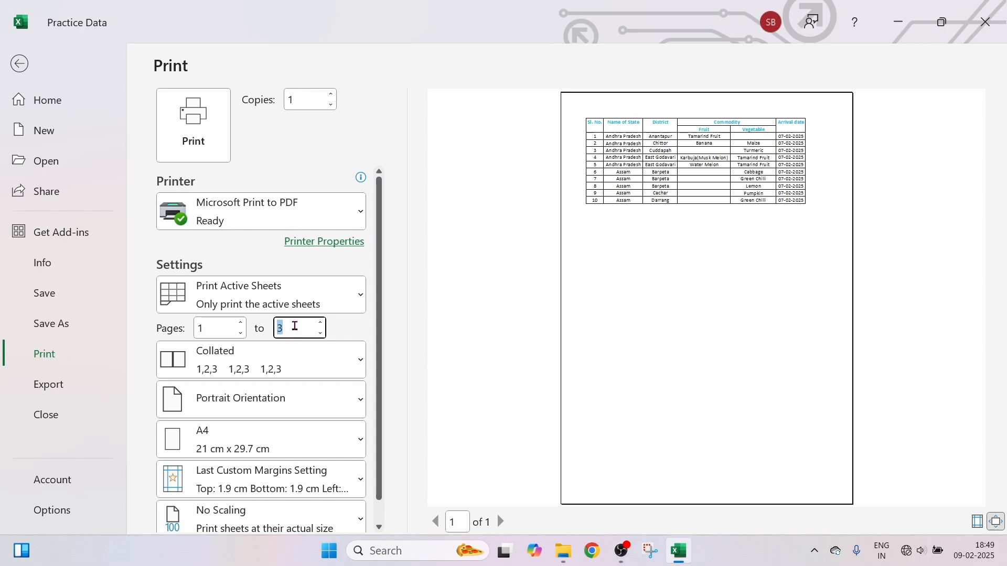
Check the available printers and try printing to Microsoft Print to PDF, cancelling at the file-saving stage
mouse_move(328, 229)
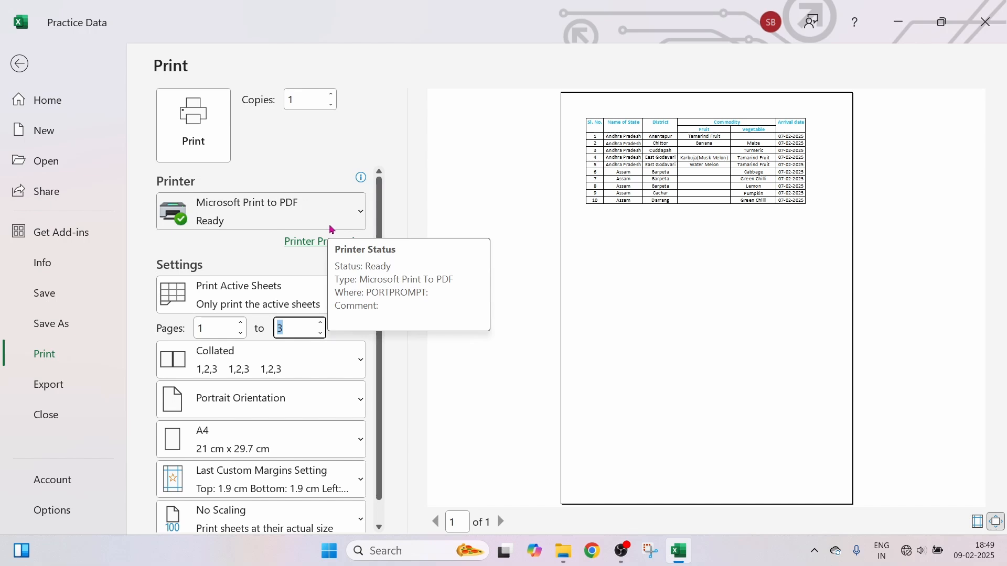
left_click(360, 216)
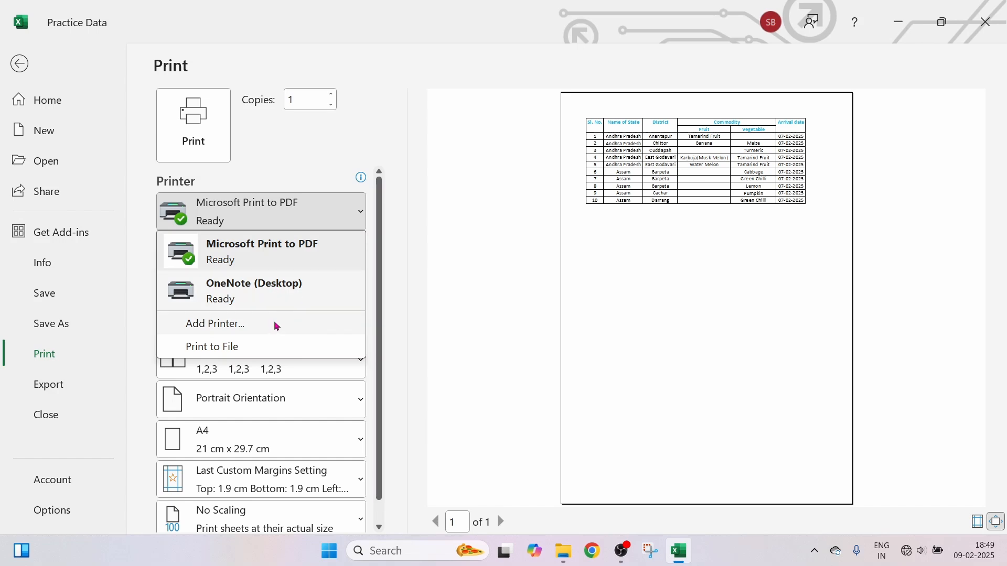
left_click(459, 243)
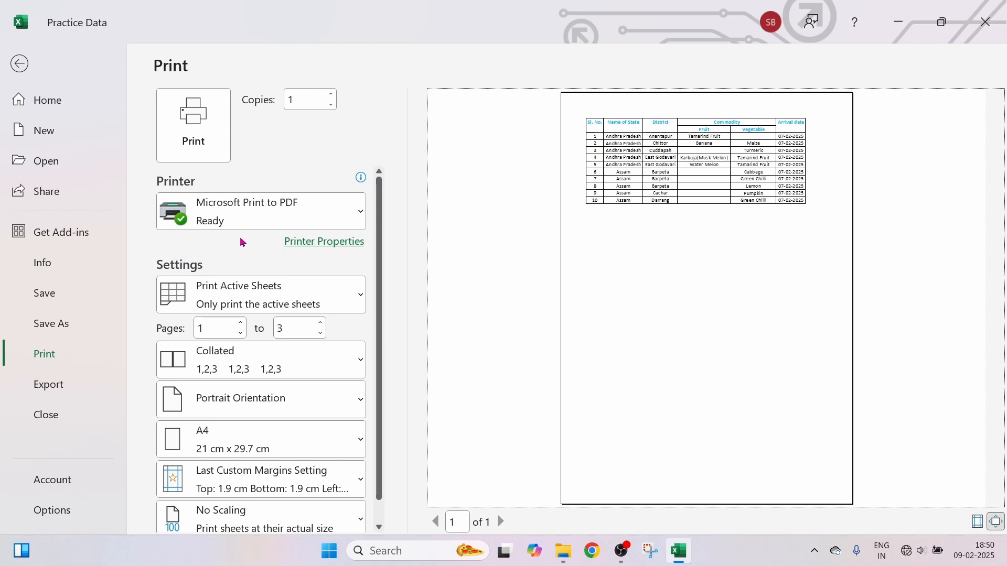
mouse_move(243, 228)
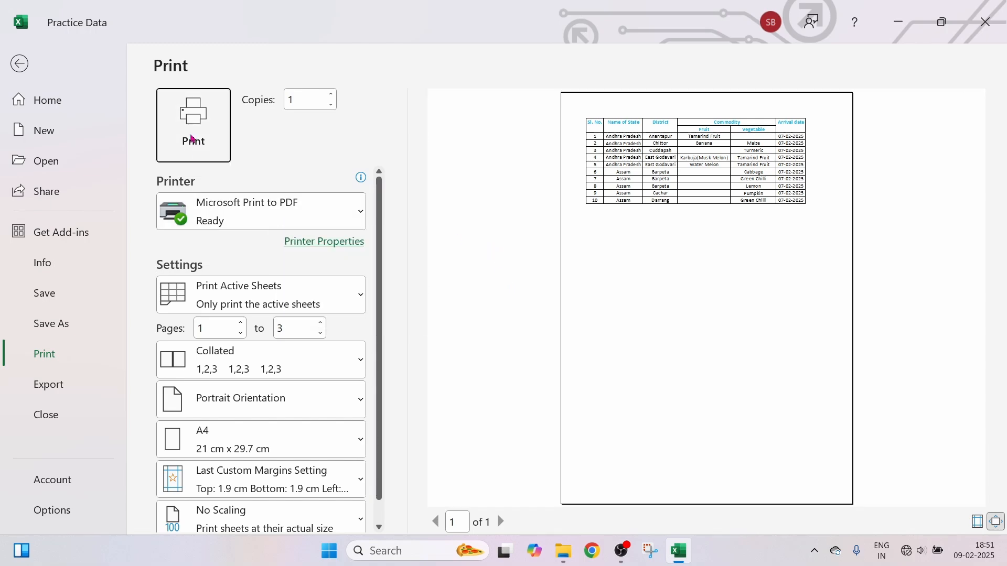
left_click(193, 139)
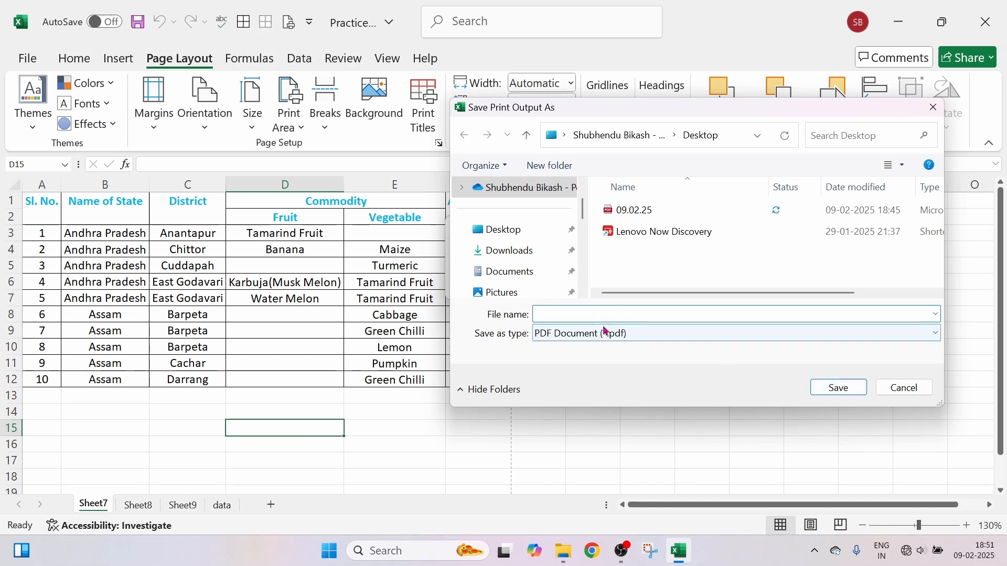
left_click(892, 392)
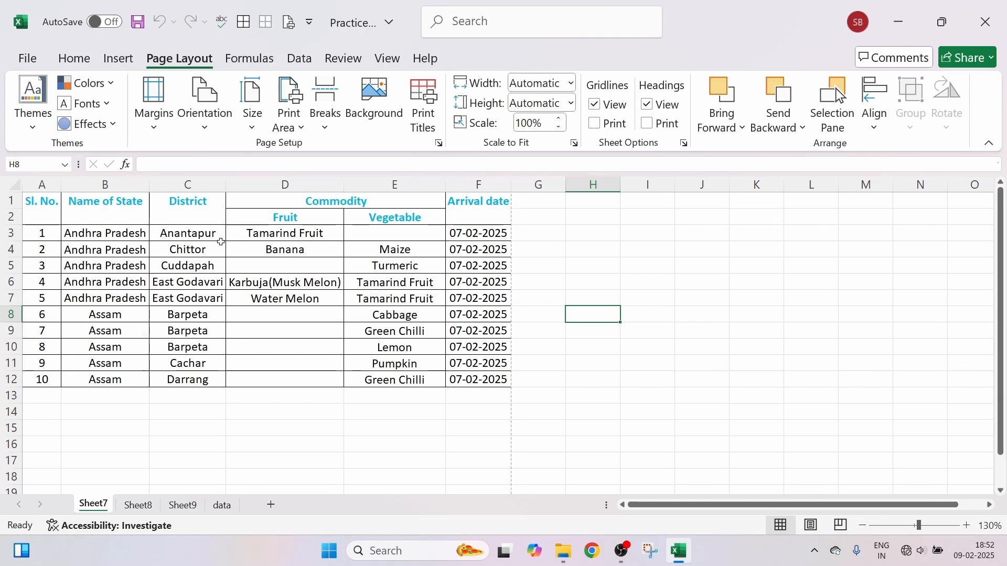
Widen the District and Name of State columns and reduce the print scale to 85% to fit the table on one page
left_click_drag(226, 185, 284, 186)
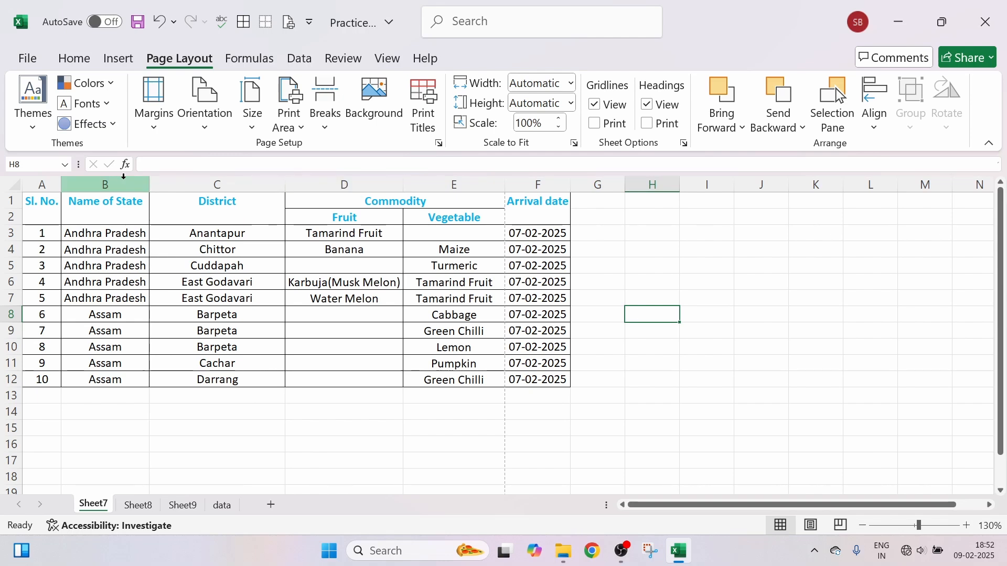
left_click_drag(149, 185, 216, 186)
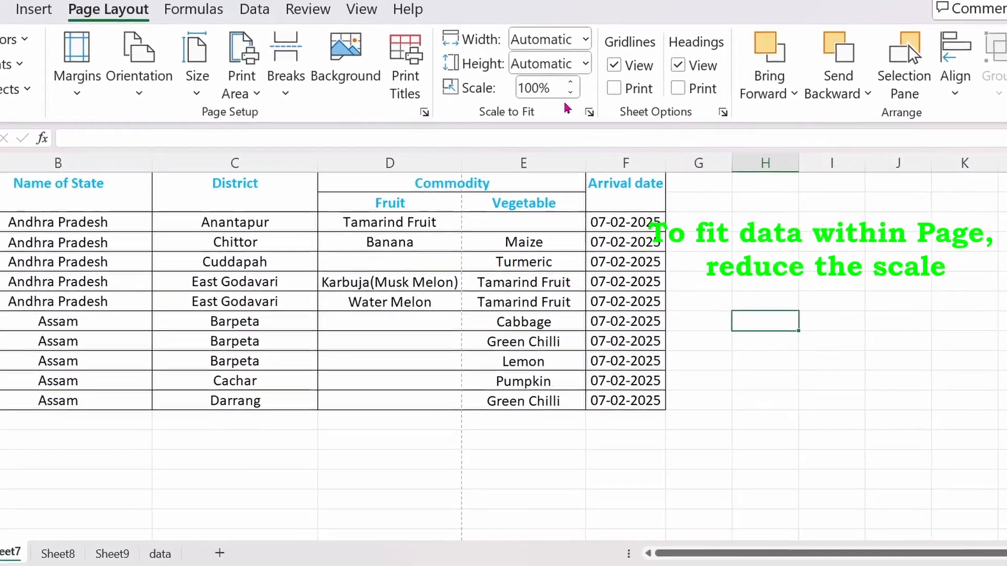
left_click(584, 56)
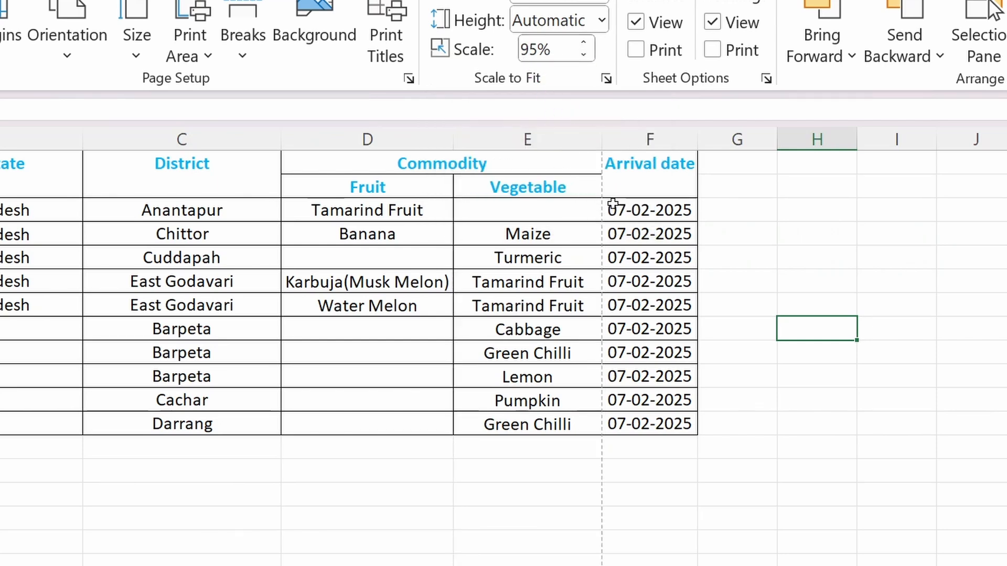
left_click(584, 56)
left_click(582, 55)
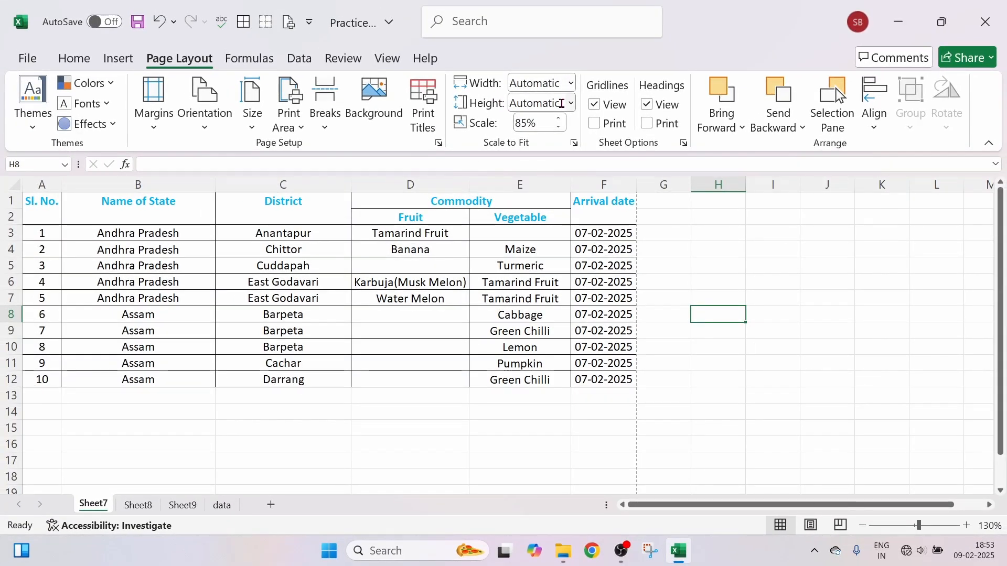
Look over the page-width fitting options without choosing one, check the scaled print preview and return to the worksheet
left_click(573, 89)
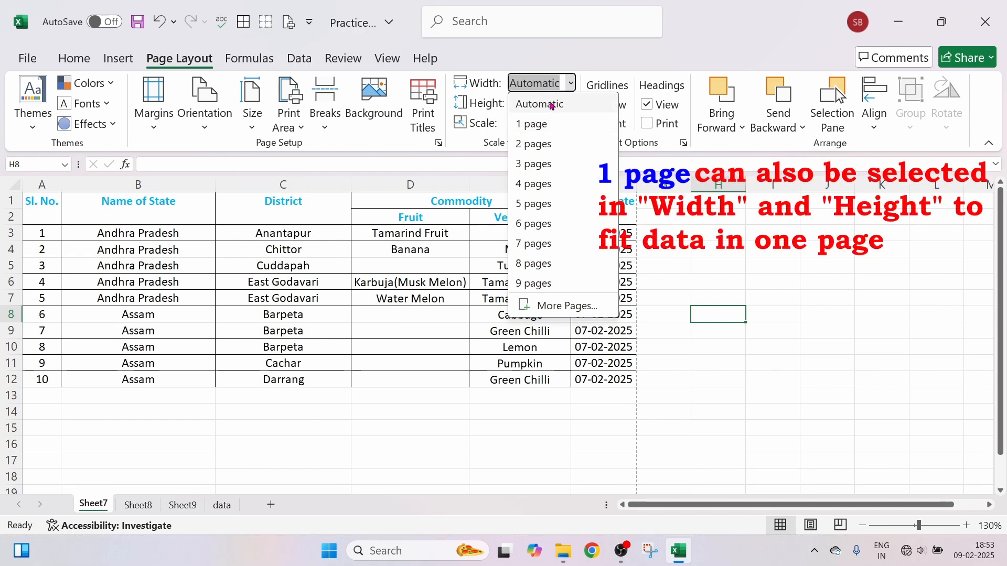
left_click(648, 256)
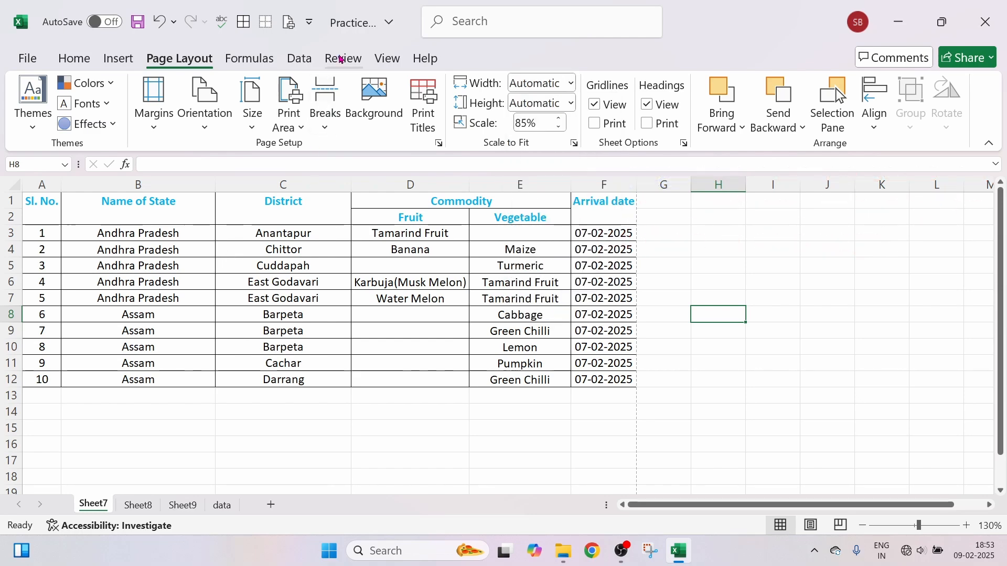
left_click(288, 22)
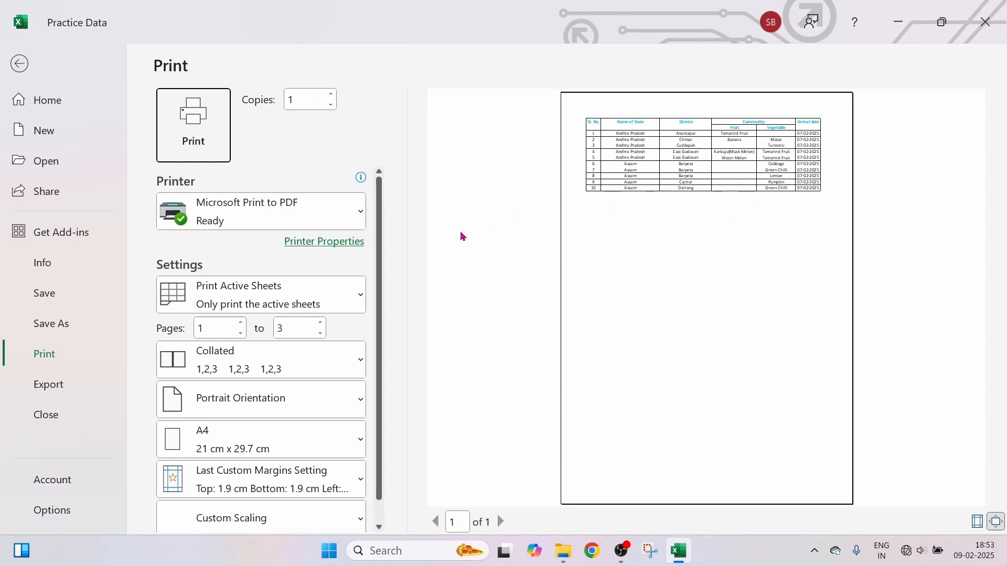
key("Escape")
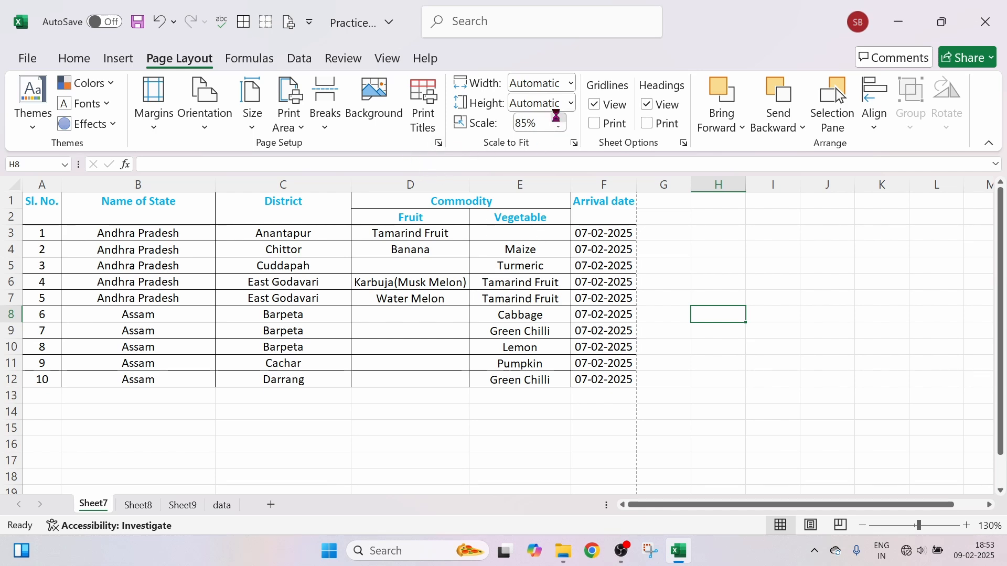
Set the print scale to 100% and check how the widened table splits in the print preview
left_click(558, 118)
left_click(558, 117)
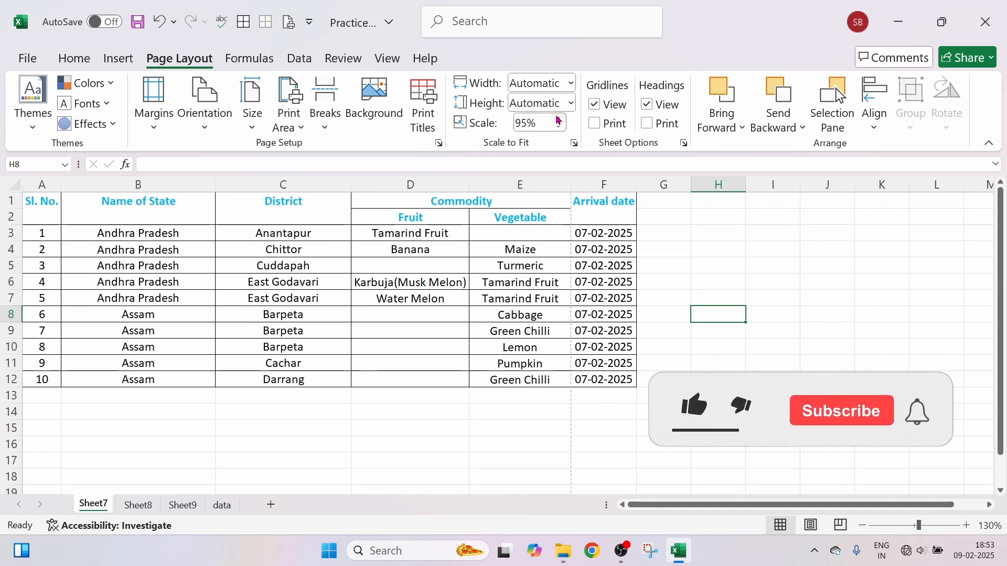
left_click(558, 119)
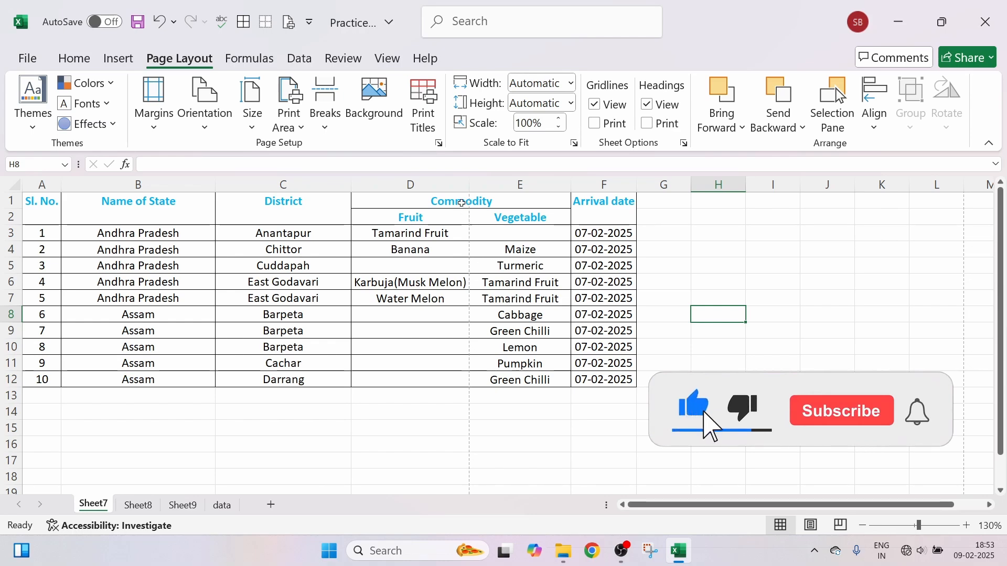
left_click(289, 23)
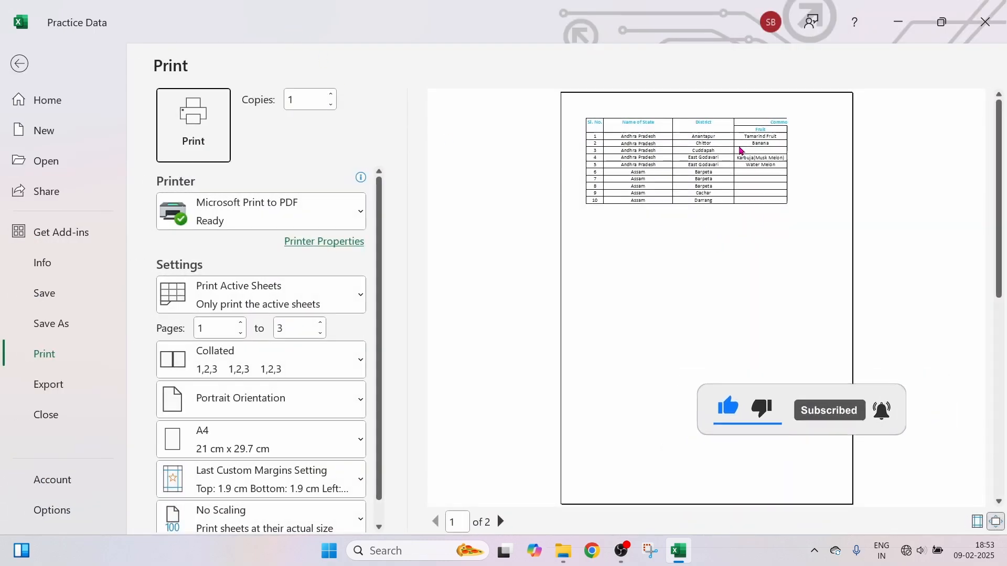